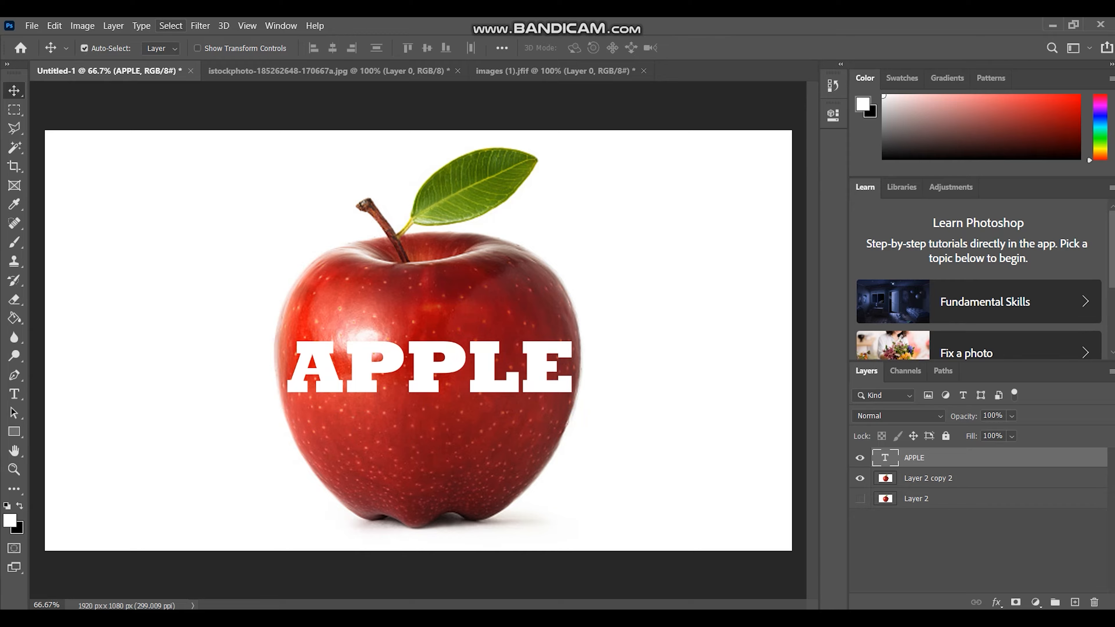
# Warp the APPLE text with the Arc Lower style, keeping the bend at +50% and setting vertical distortion to -3%
pyautogui.click(141, 25)
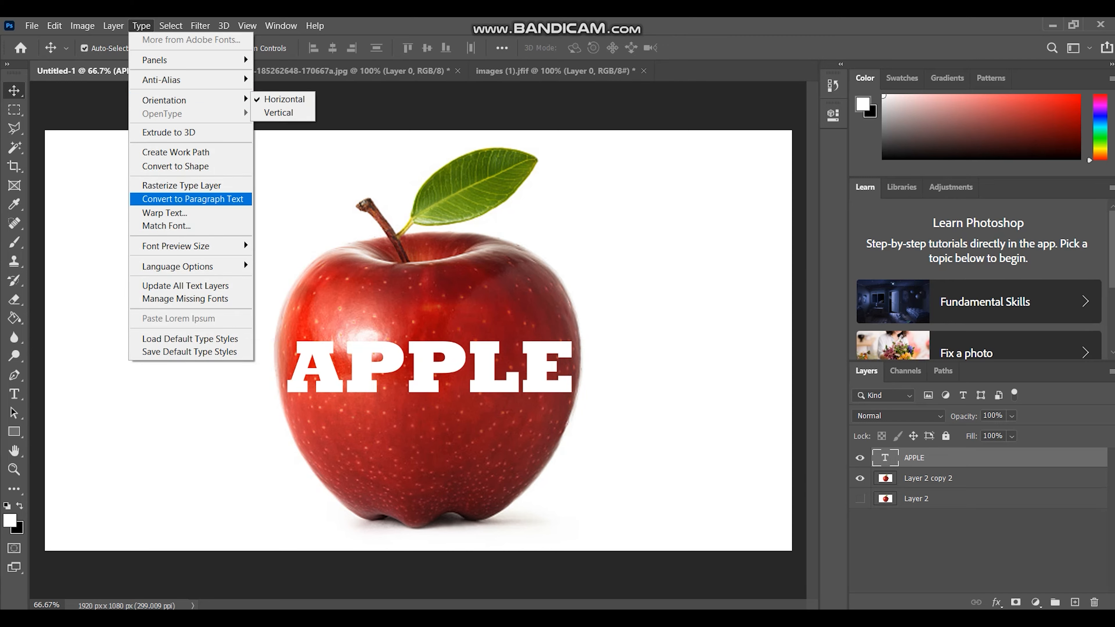
pyautogui.click(164, 212)
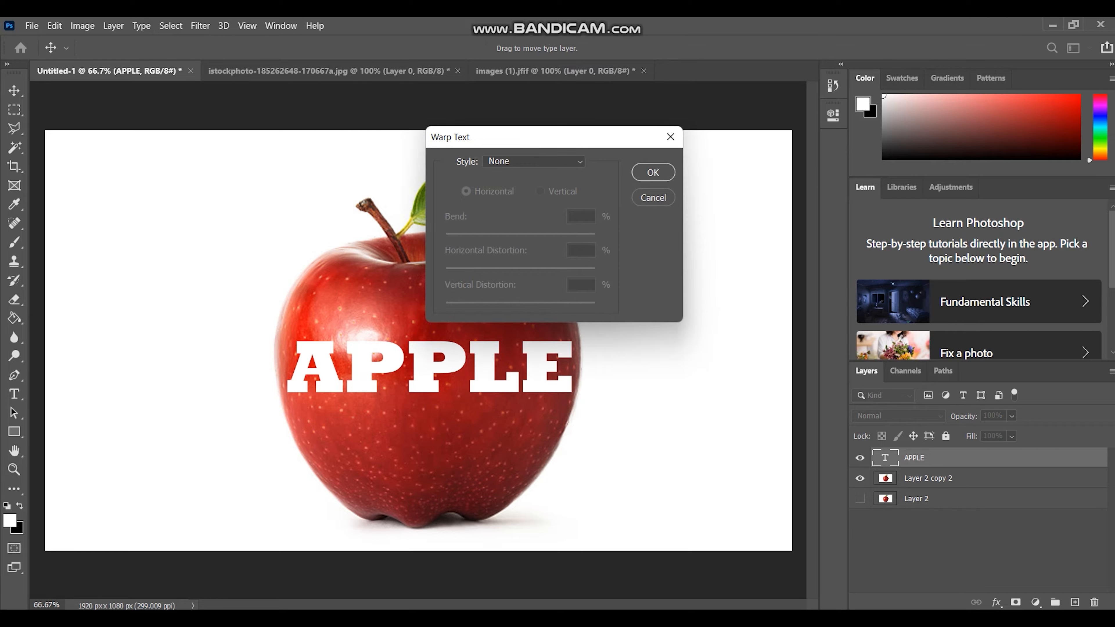
pyautogui.click(533, 162)
pyautogui.click(533, 215)
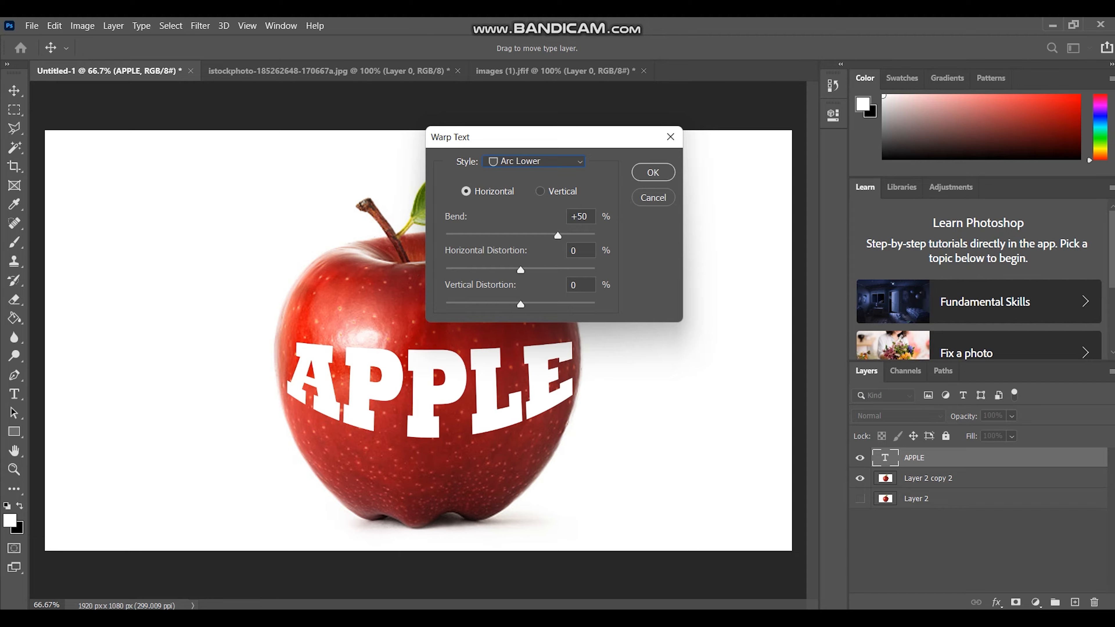
pyautogui.moveTo(520, 304)
pyautogui.mouseDown()
pyautogui.moveTo(503, 304)
pyautogui.moveTo(517, 304)
pyautogui.mouseUp()
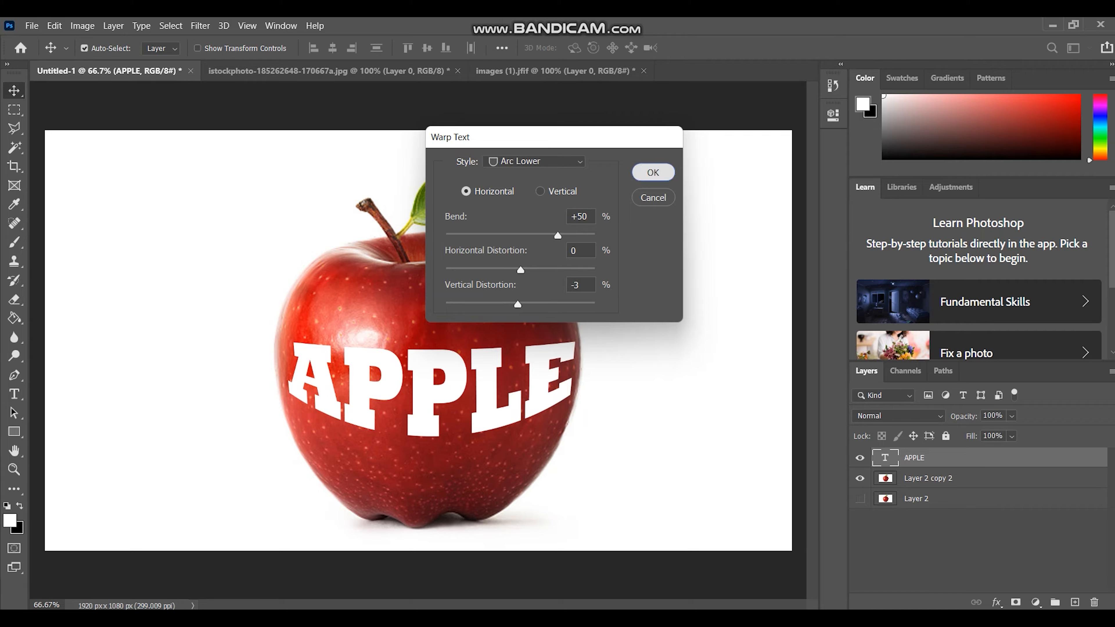
pyautogui.click(653, 171)
# Stretch the warped APPLE text taller with Free Transform and reposition it on the apple
pyautogui.hotkey('ctrl', 't')
pyautogui.moveTo(431, 330); pyautogui.dragTo(430, 292)
pyautogui.moveTo(439, 379); pyautogui.dragTo(465, 372)
pyautogui.moveTo(431, 323); pyautogui.dragTo(430, 291)
pyautogui.moveTo(440, 354)
pyautogui.mouseDown()
pyautogui.moveTo(437, 380)
pyautogui.moveTo(437, 371)
pyautogui.mouseUp()
pyautogui.press('Return')
# Nudge the APPLE text slightly to the right and upward on the apple
pyautogui.press('Right')
pyautogui.press('Right')
pyautogui.press('Up')
pyautogui.press('Up')
pyautogui.press('Up')
pyautogui.press('Up')
pyautogui.press('Up')
pyautogui.press('Up')
pyautogui.press('Up')
pyautogui.press('Up')
pyautogui.press('Up')
pyautogui.press('Up')
pyautogui.press('Up')
pyautogui.press('Up')
pyautogui.press('Up')
pyautogui.press('Up')
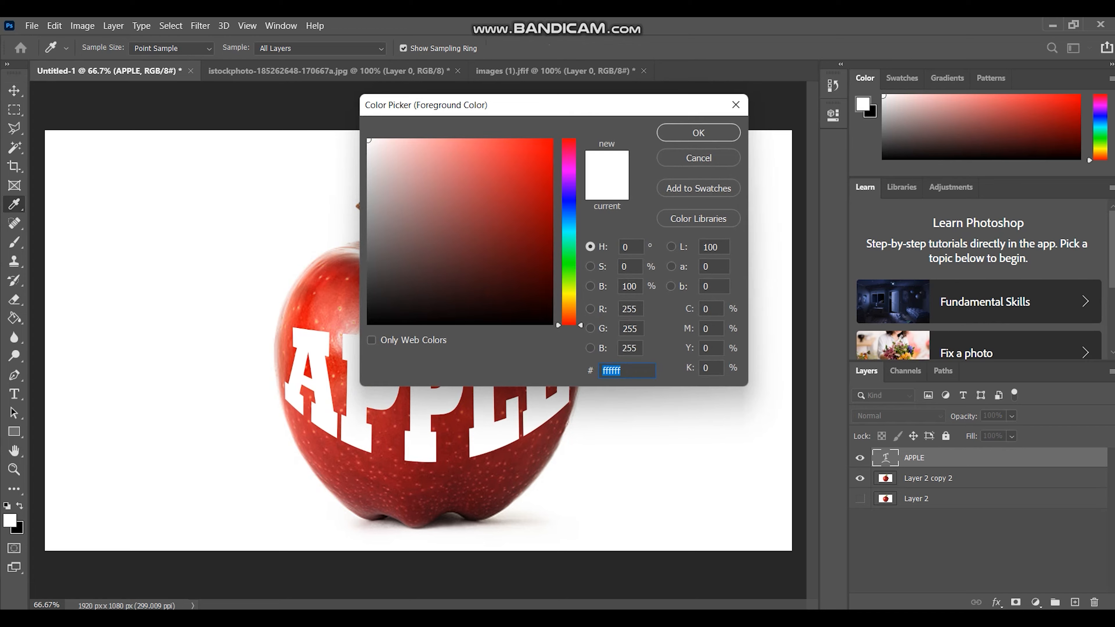
# Set the foreground color to f9dd87 and apply it to the whole APPLE text
pyautogui.write('f8d97c')
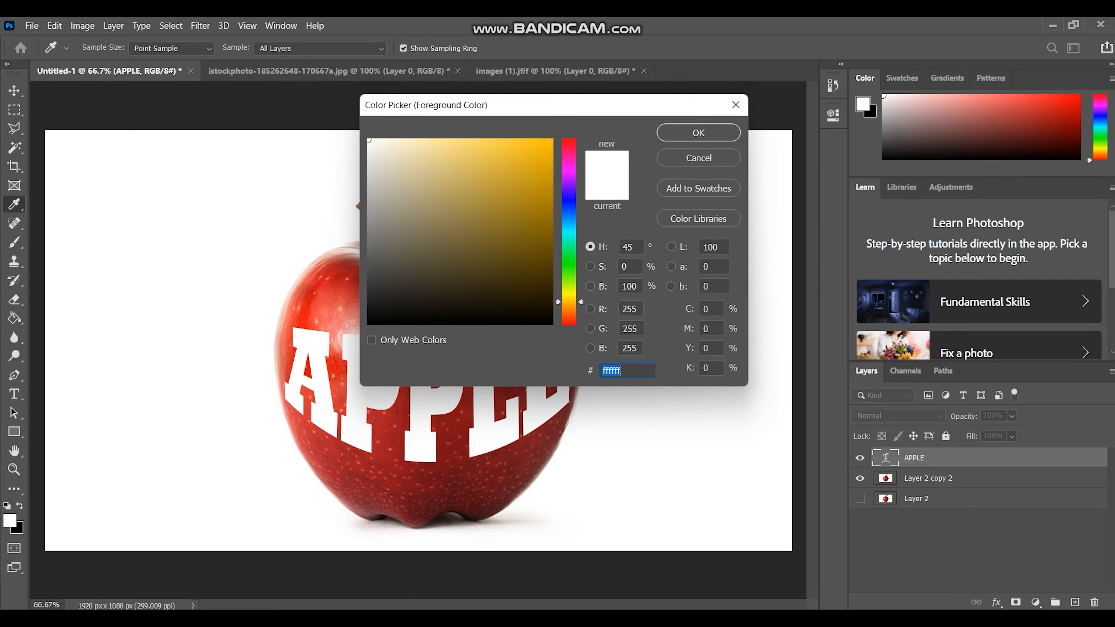
pyautogui.press('Return')
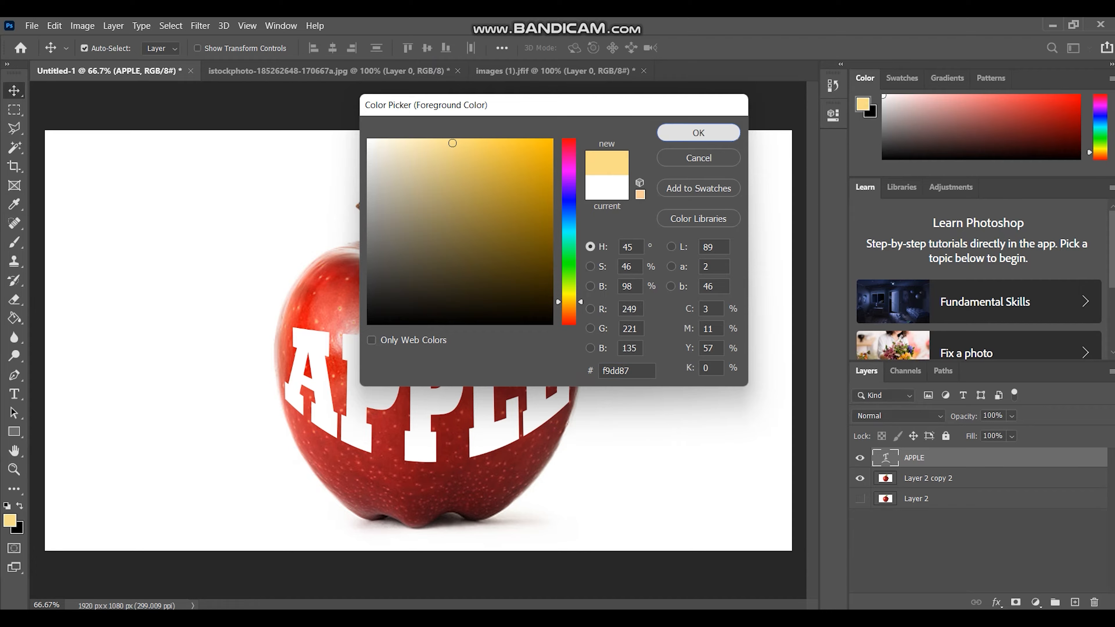
pyautogui.click(14, 394)
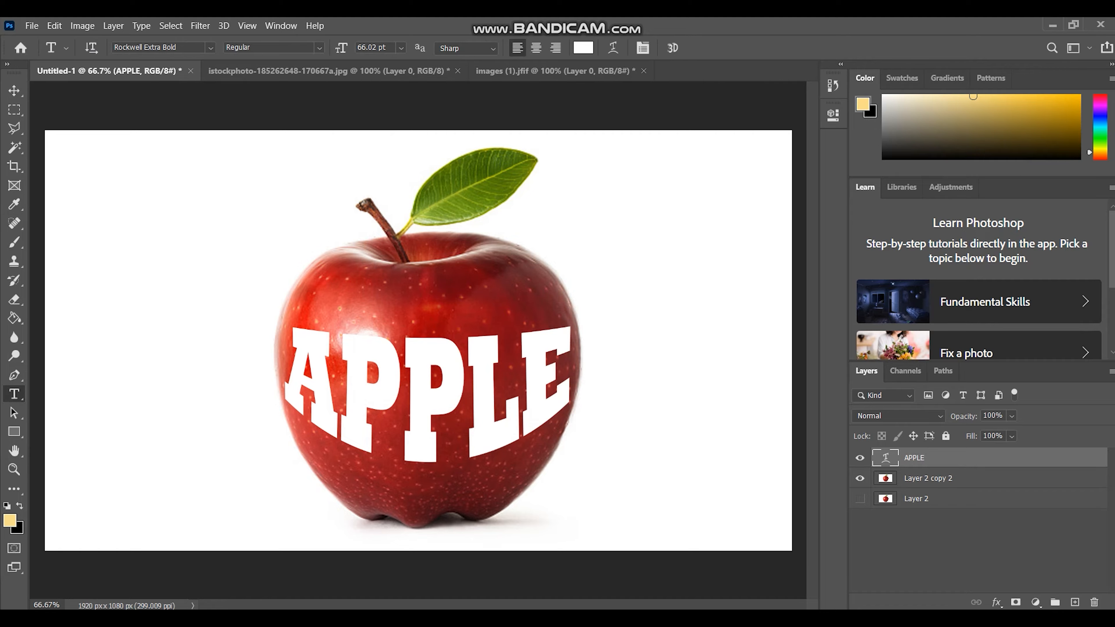
pyautogui.click(286, 386)
pyautogui.moveTo(286, 386); pyautogui.dragTo(571, 387)
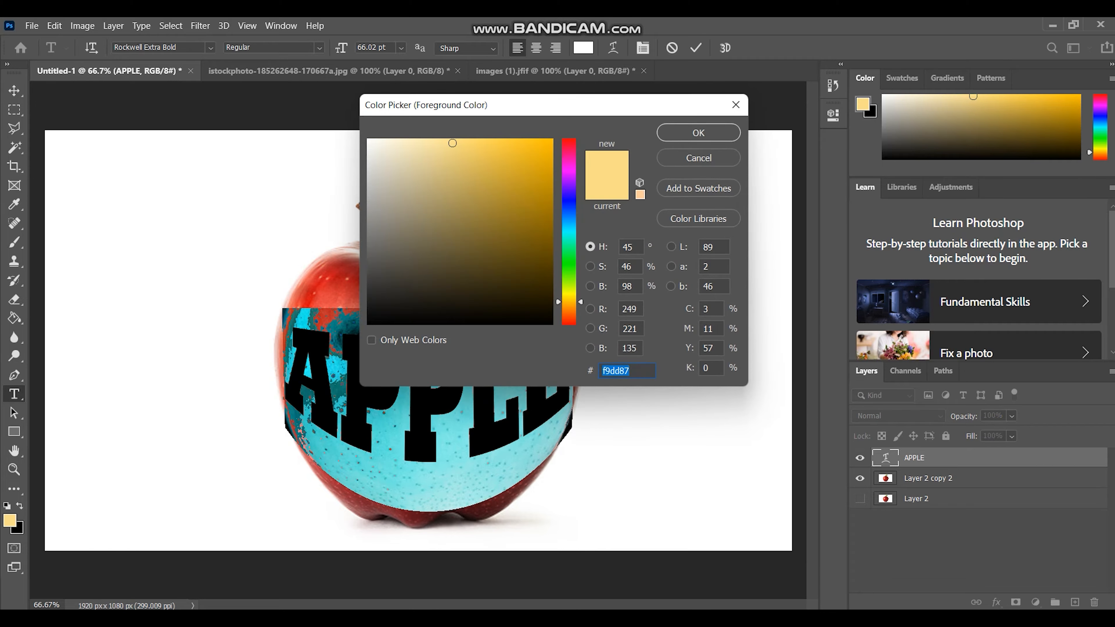
pyautogui.click(698, 132)
pyautogui.click(14, 109)
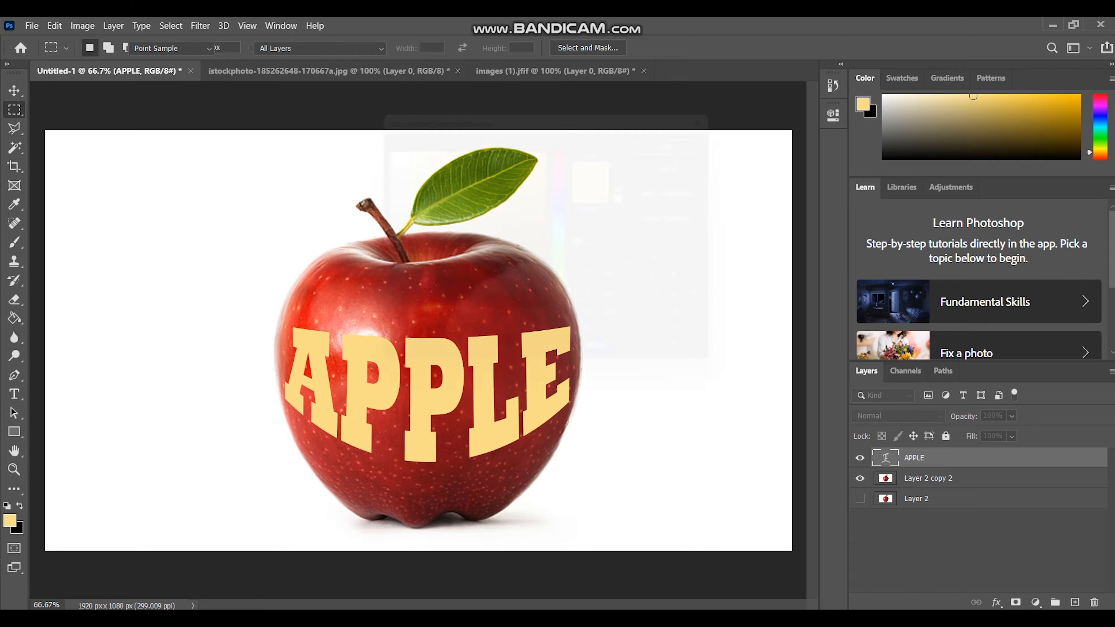
# Set the foreground color to f7e3a5 and recolor the whole APPLE text with it
pyautogui.write('f7e3a5')
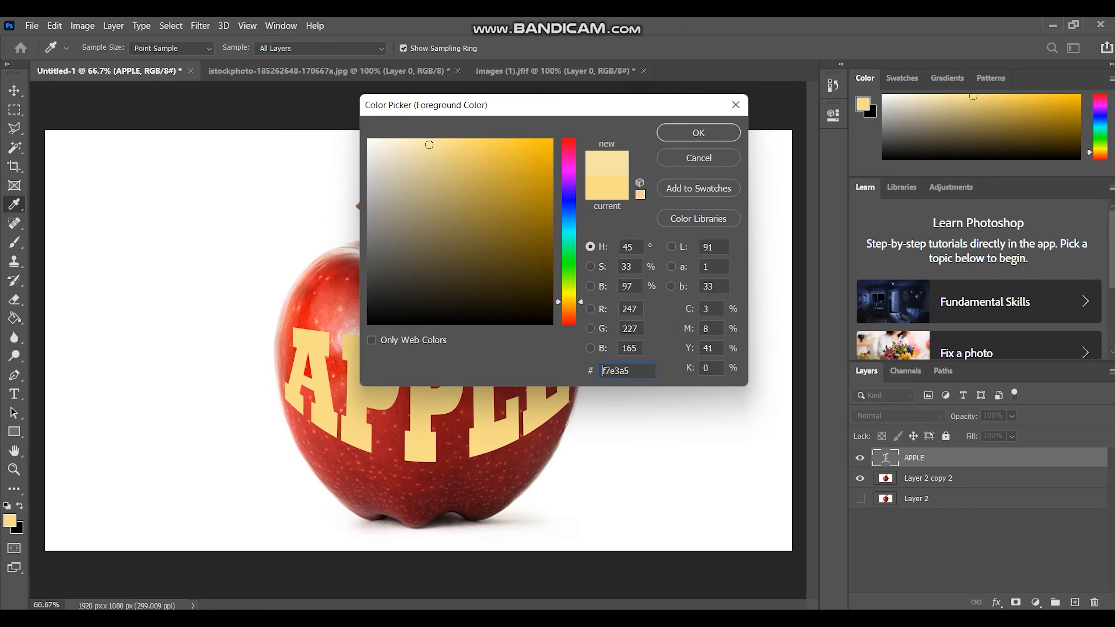
pyautogui.press('Return')
pyautogui.press('t')
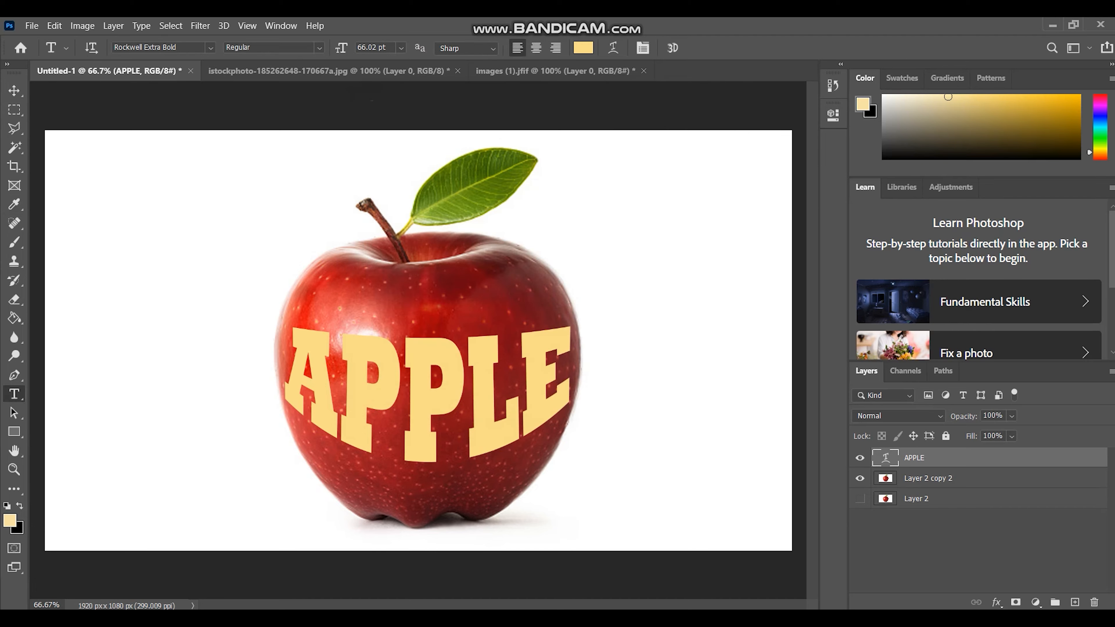
pyautogui.doubleClick(885, 457)
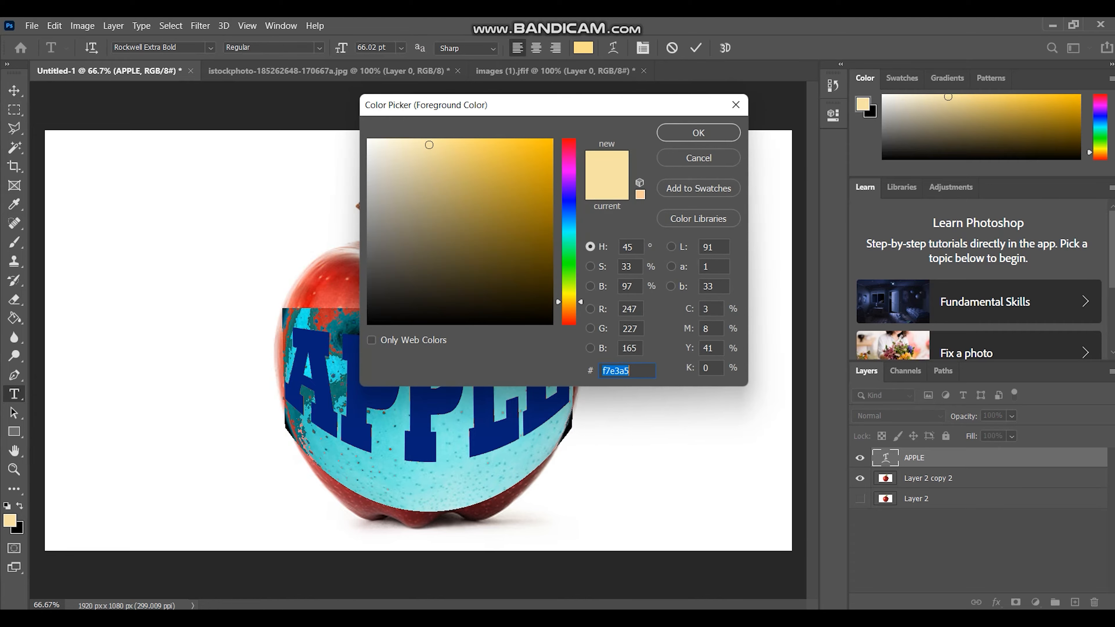
pyautogui.press('Return')
pyautogui.hotkey('ctrl', 'Return')
pyautogui.press('v')
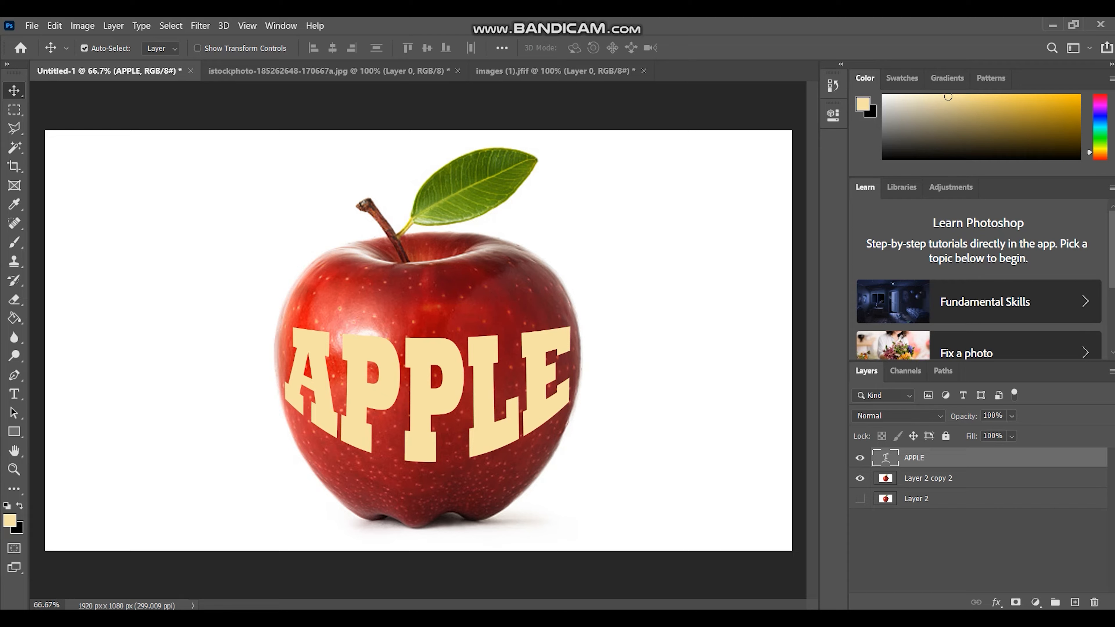
# Mask Layer 2 copy 2 with a selection of the APPLE letter shapes and hide the APPLE text layer
pyautogui.keyDown('ctrl'); pyautogui.click(885, 457); pyautogui.keyUp('ctrl')
pyautogui.click(928, 478)
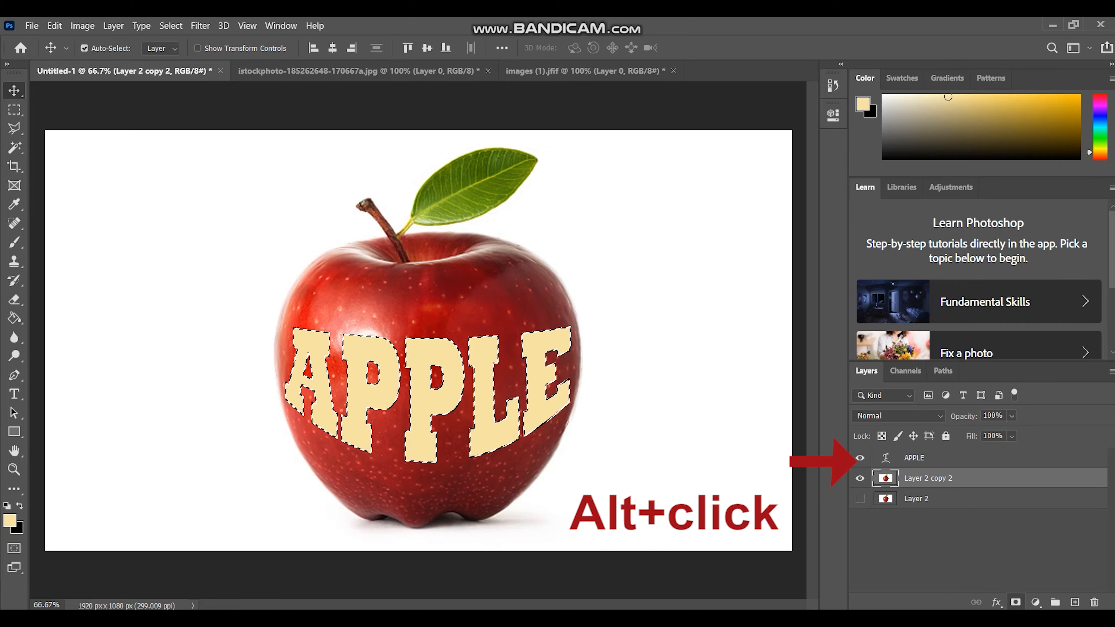
pyautogui.click(1015, 602)
pyautogui.click(860, 457)
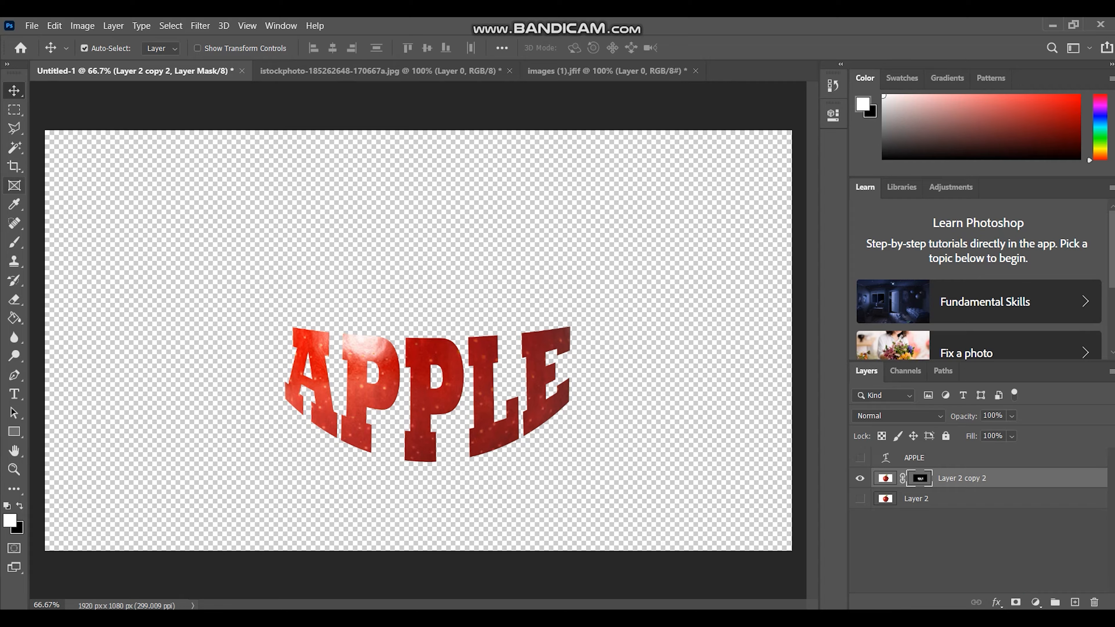
# Draw a closed Pen path that follows the letters' upper curve and loops around their sides and bottom, and convert it to a selection
pyautogui.press('p')
pyautogui.click(272, 318)
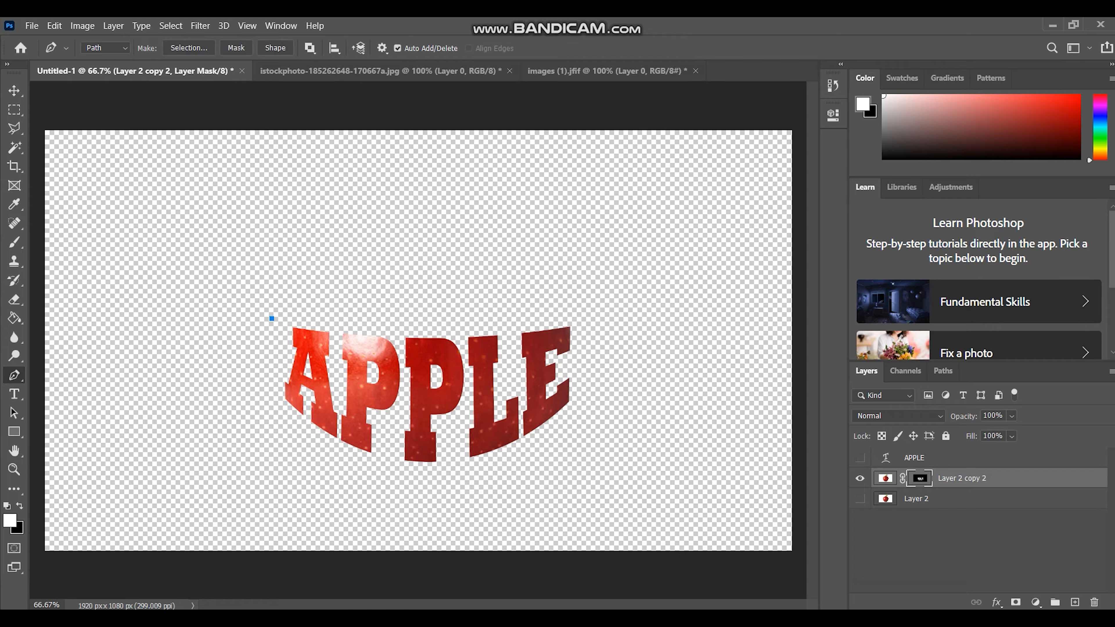
pyautogui.moveTo(299, 328); pyautogui.dragTo(305, 328)
pyautogui.moveTo(568, 328); pyautogui.dragTo(702, 301)
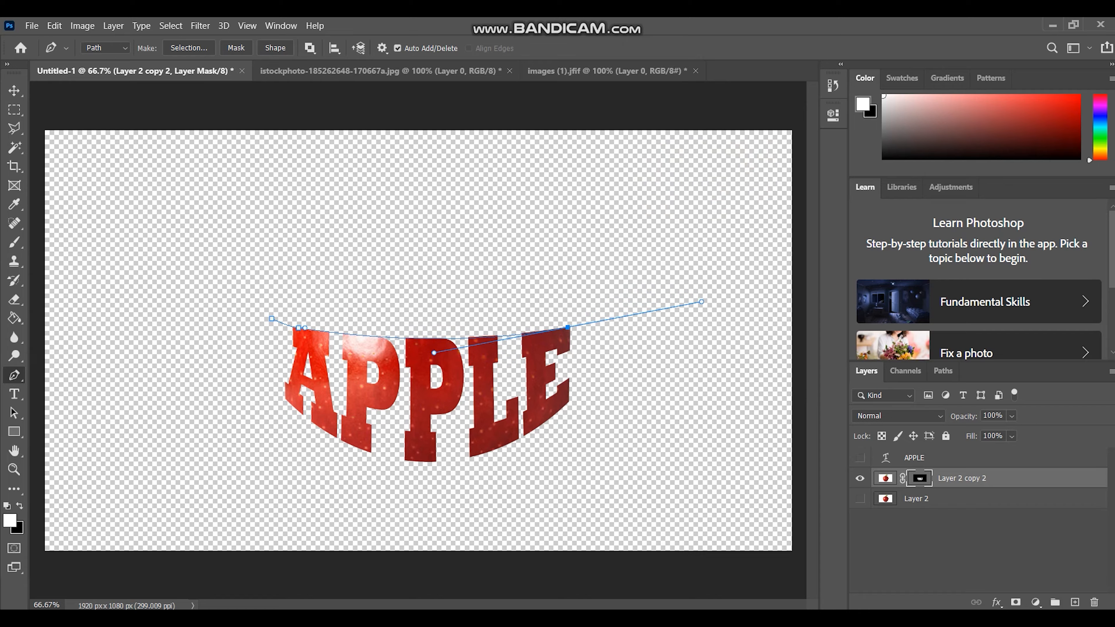
pyautogui.keyDown('alt'); pyautogui.click(567, 328); pyautogui.keyUp('alt')
pyautogui.click(575, 324)
pyautogui.moveTo(573, 405); pyautogui.dragTo(560, 449)
pyautogui.keyDown('alt'); pyautogui.click(572, 406); pyautogui.keyUp('alt')
pyautogui.moveTo(419, 487); pyautogui.dragTo(313, 483)
pyautogui.keyDown('alt'); pyautogui.click(418, 487); pyautogui.keyUp('alt')
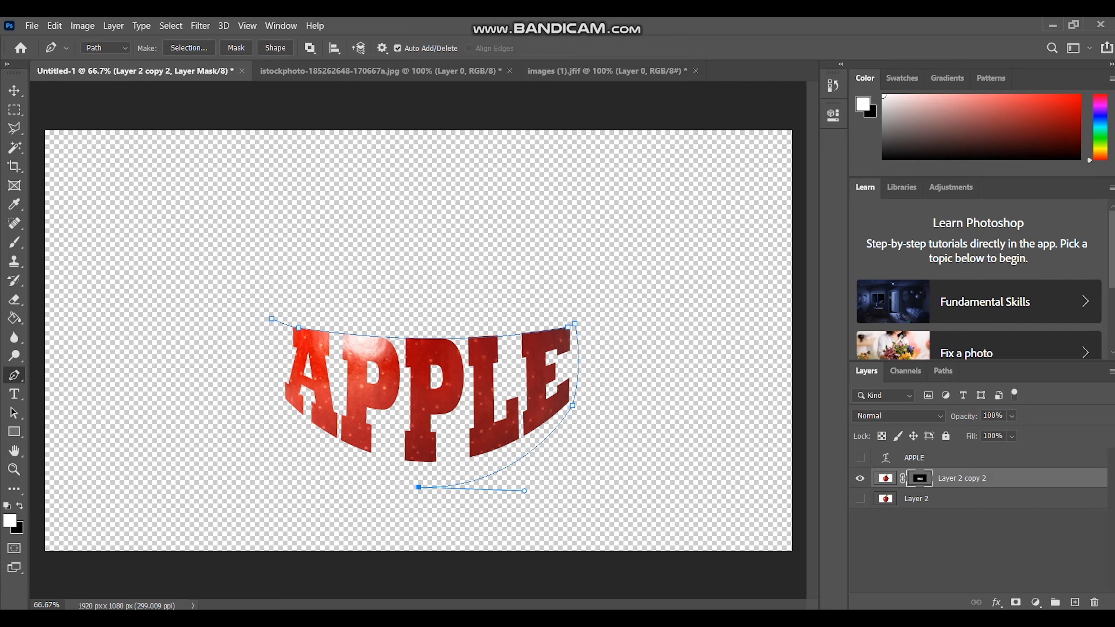
pyautogui.moveTo(272, 398); pyautogui.dragTo(258, 348)
pyautogui.hotkey('ctrl', 'Return')
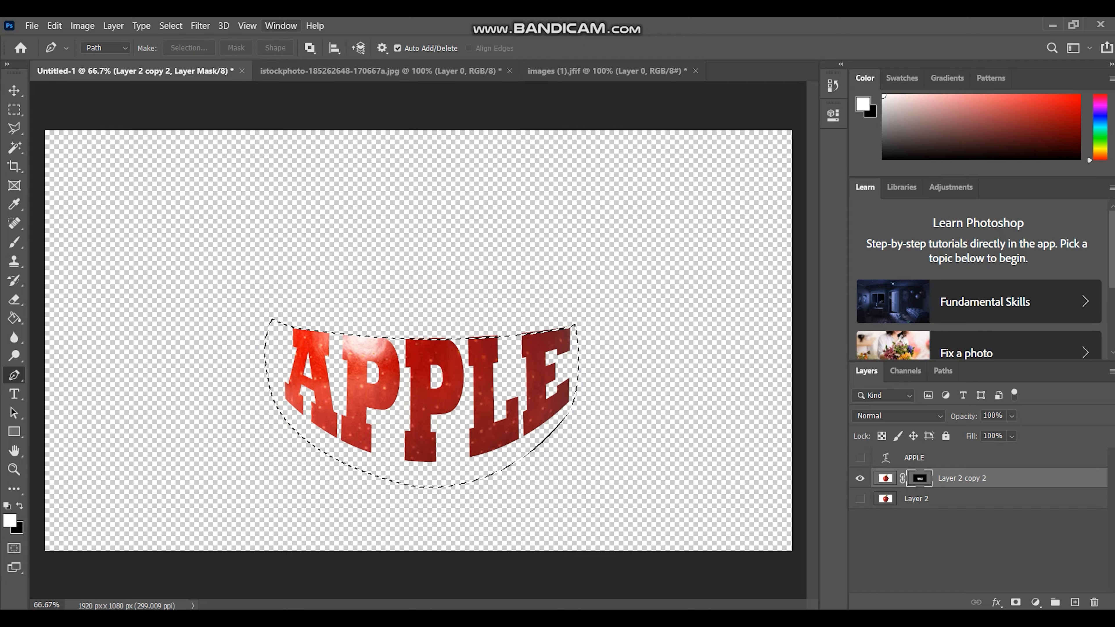
# Invert the selection and paint the Layer 2 copy 2 mask white outside the lettering band, enlarging the brush to 1200
pyautogui.click(170, 25)
pyautogui.click(185, 80)
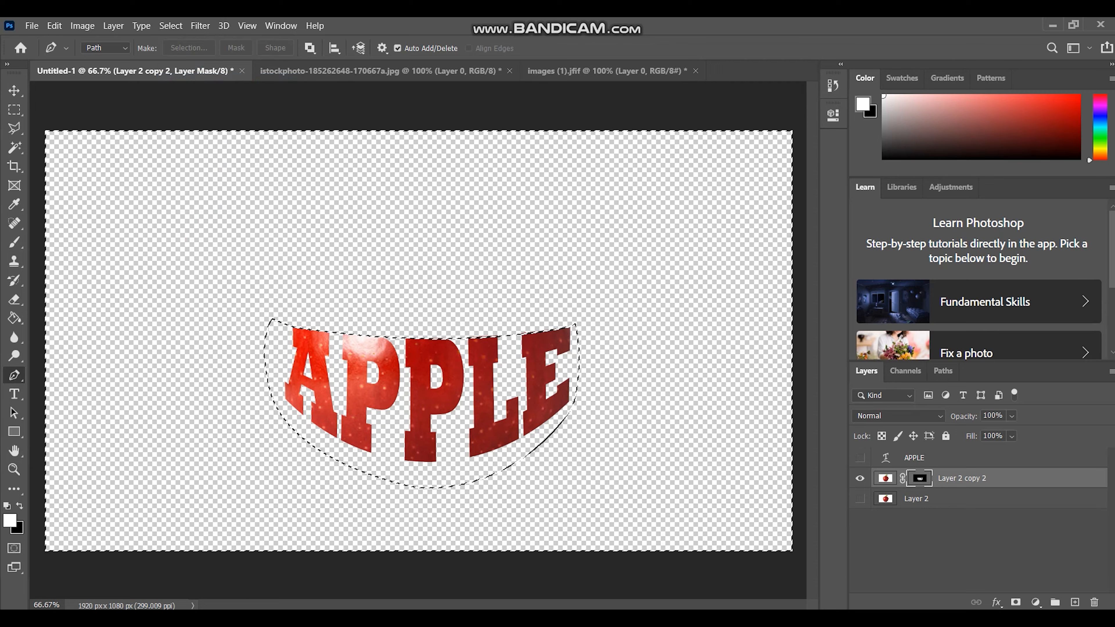
pyautogui.click(14, 241)
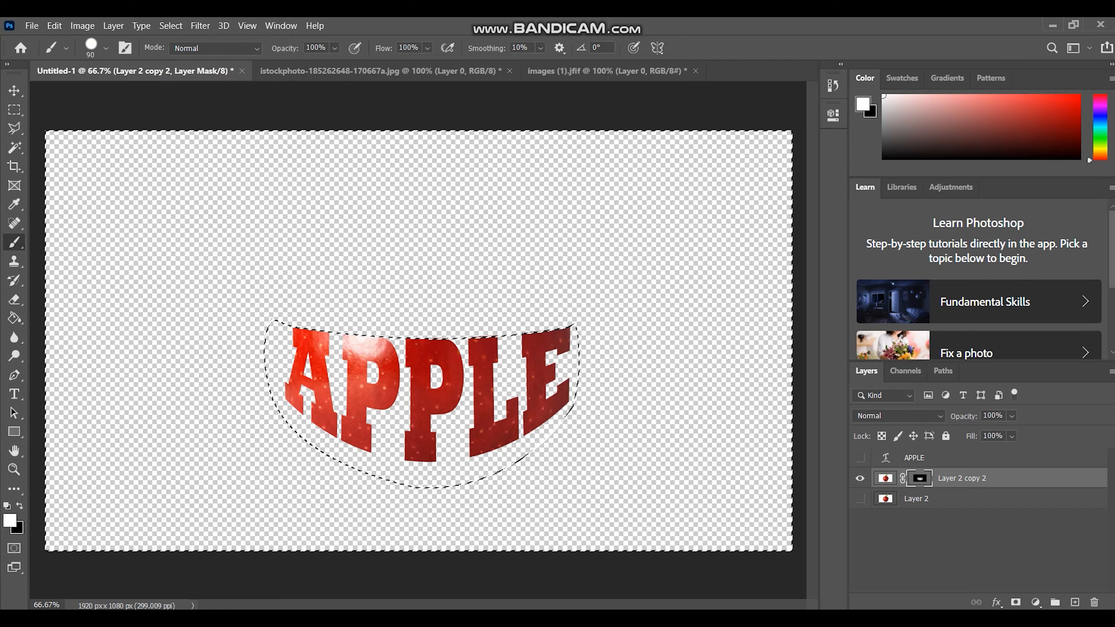
pyautogui.moveTo(276, 305)
pyautogui.mouseDown()
pyautogui.moveTo(296, 317)
pyautogui.moveTo(330, 309)
pyautogui.moveTo(237, 296)
pyautogui.moveTo(659, 321)
pyautogui.moveTo(184, 408)
pyautogui.mouseUp()
pyautogui.press(']')
pyautogui.press(']')
pyautogui.press(']')
pyautogui.press(']')
pyautogui.press(']')
pyautogui.press(']')
pyautogui.press(']')
pyautogui.press(']')
pyautogui.press(']')
pyautogui.press(']')
pyautogui.press(']')
pyautogui.press(']')
pyautogui.press(']')
pyautogui.press(']')
pyautogui.press(']')
pyautogui.press(']')
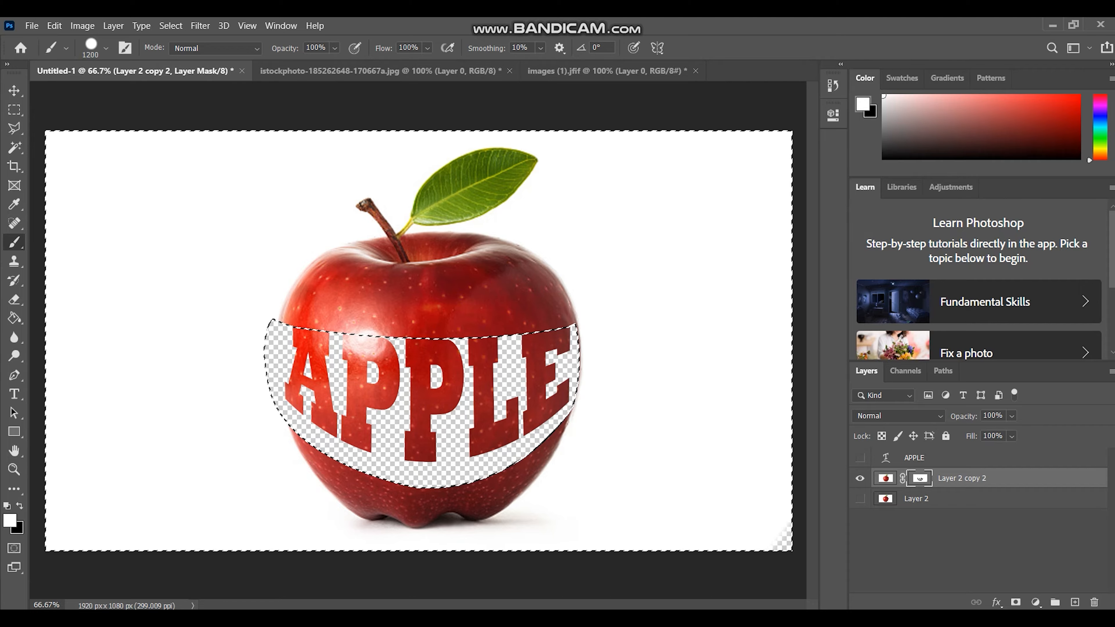
# Clear the selection around the lettering band without altering the masked apple
pyautogui.press('v')
pyautogui.hotkey('ctrl', 't')
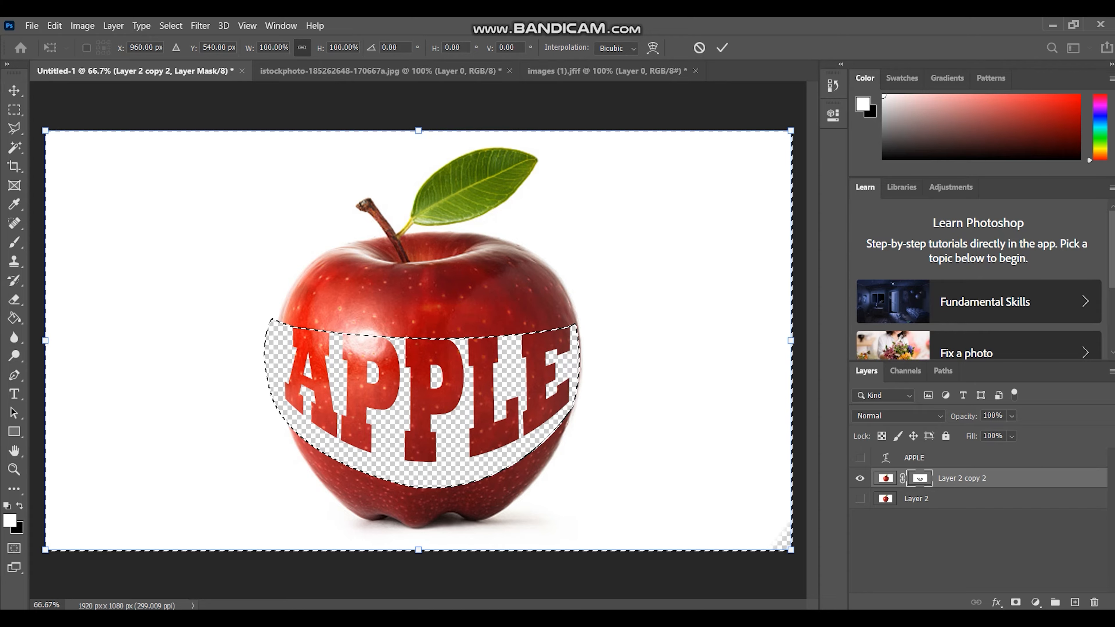
pyautogui.press('Return')
pyautogui.press('ctrl')
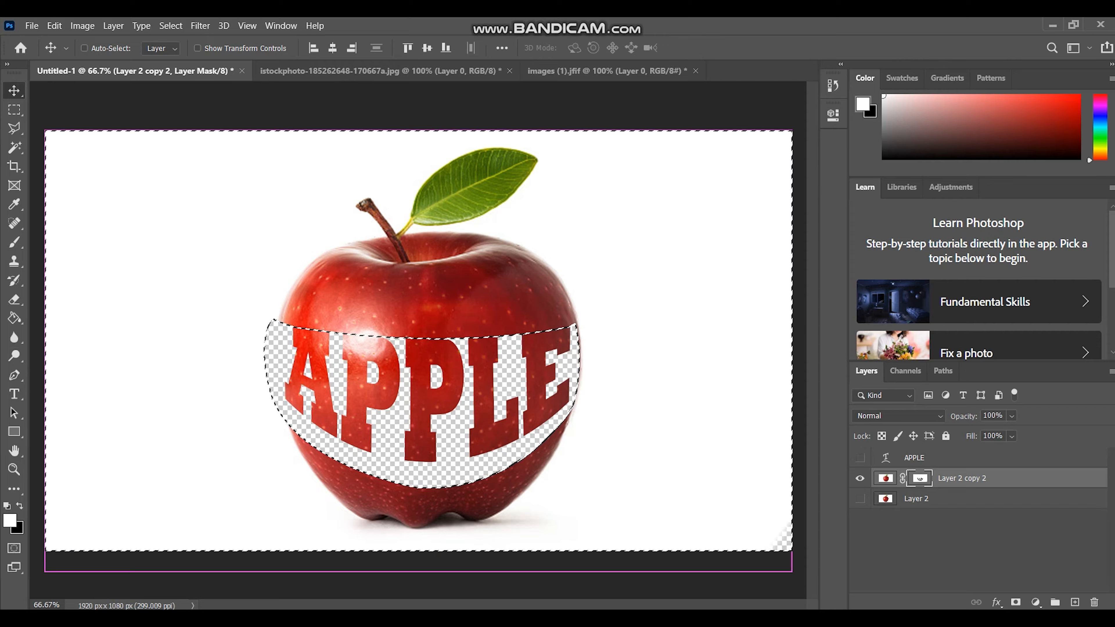
pyautogui.hotkey('ctrl', 'd')
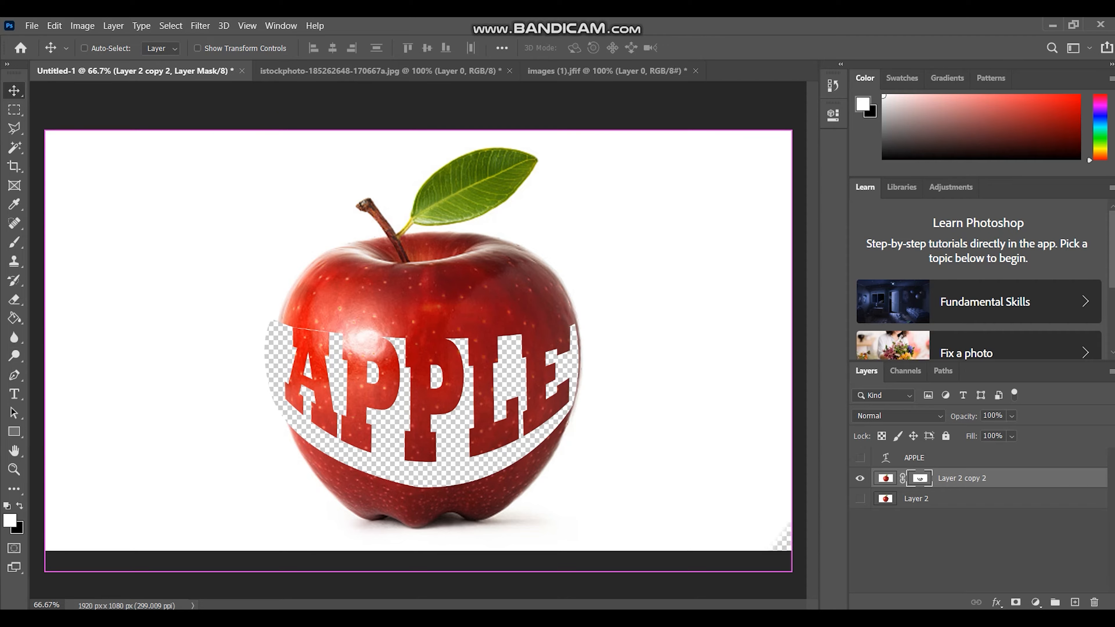
pyautogui.hotkey('ctrl', 'z')
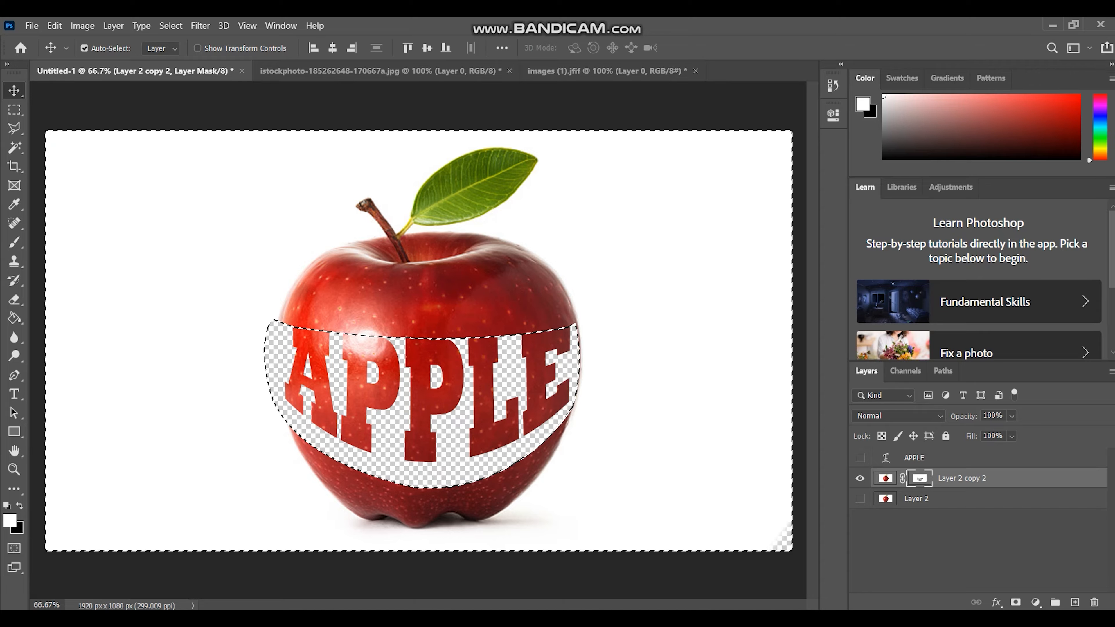
pyautogui.press('ctrl')
pyautogui.hotkey('ctrl', 'd')
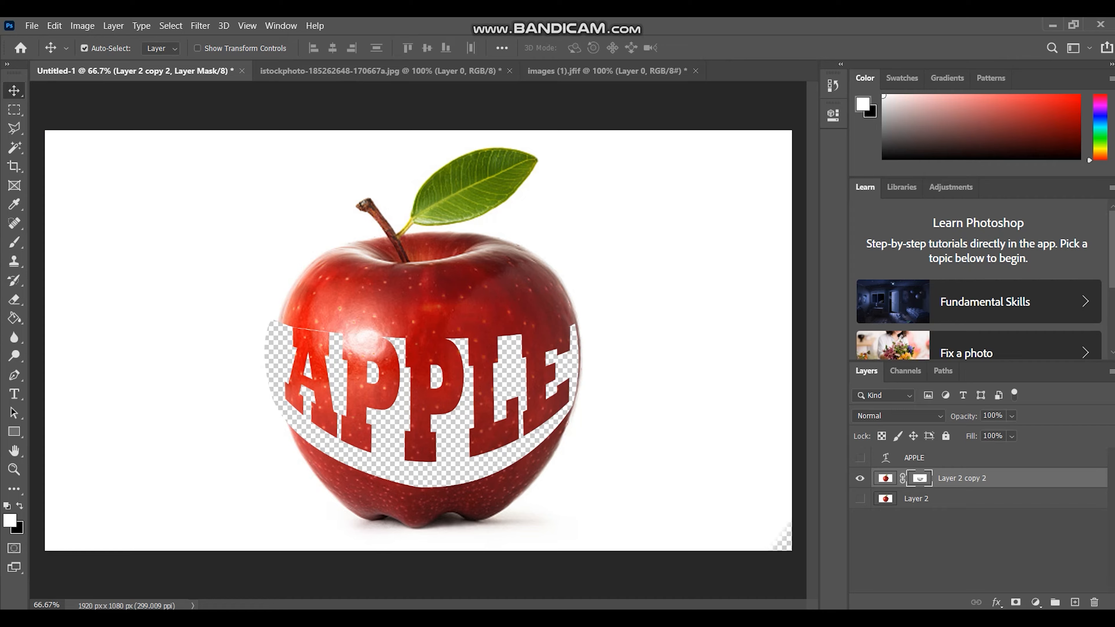
# Paint white on the layer mask along both sides of the lettering band with a size 150 brush to restore the apple's edges
pyautogui.click(14, 242)
pyautogui.moveTo(262, 334); pyautogui.dragTo(281, 428)
pyautogui.click(255, 395)
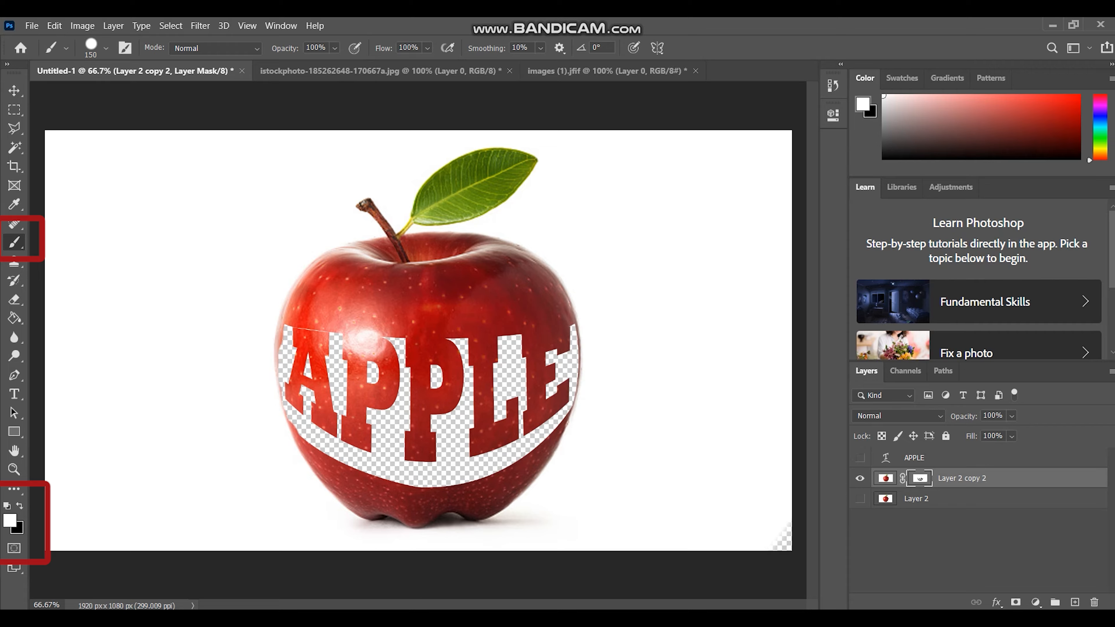
pyautogui.click(264, 318)
pyautogui.click(265, 358)
pyautogui.hotkey('ctrl', 'z')
pyautogui.click(264, 324)
pyautogui.click(258, 362)
pyautogui.click(257, 387)
pyautogui.click(264, 414)
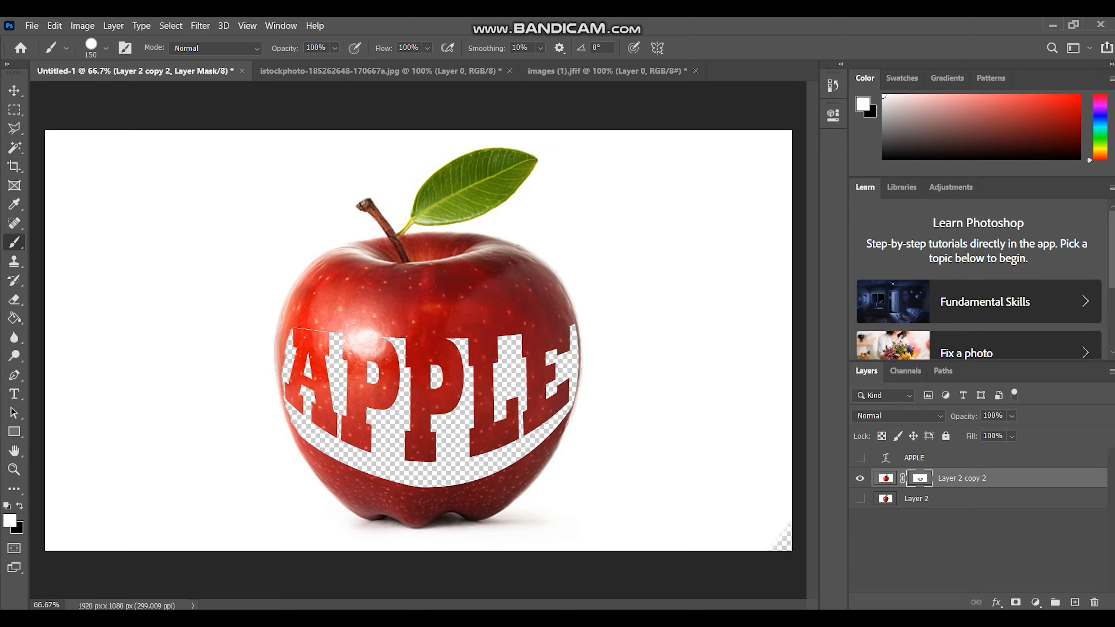
pyautogui.click(594, 393)
pyautogui.click(590, 410)
pyautogui.moveTo(595, 366); pyautogui.dragTo(592, 338)
# Paint black on the layer mask along the upper edge of the lettering with a size 10 brush to cut a thin gap above it
pyautogui.press('x')
pyautogui.press('[')
pyautogui.press('[')
pyautogui.press('[')
pyautogui.press('[')
pyautogui.click(292, 335)
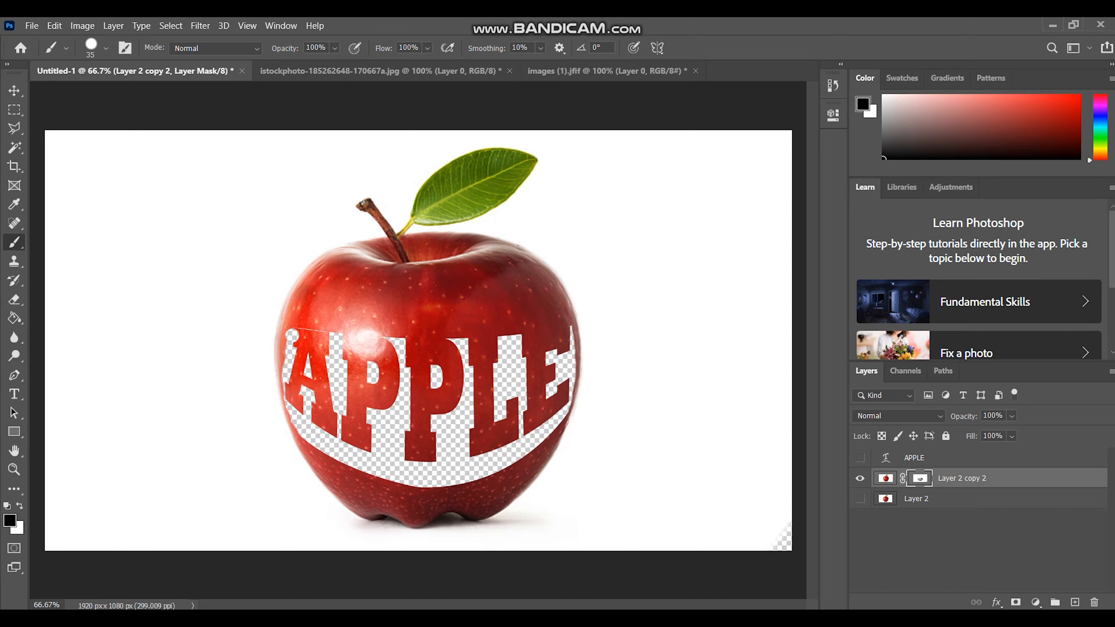
pyautogui.moveTo(293, 337); pyautogui.dragTo(384, 341)
pyautogui.hotkey('ctrl', 'z')
pyautogui.press('[')
pyautogui.press('[')
pyautogui.press('[')
pyautogui.hotkey('ctrl', 'z')
pyautogui.press('[')
pyautogui.press('[')
pyautogui.moveTo(293, 333)
pyautogui.mouseDown()
pyautogui.moveTo(465, 339)
pyautogui.moveTo(571, 328)
pyautogui.mouseUp()
pyautogui.moveTo(290, 329); pyautogui.dragTo(288, 402)
pyautogui.hotkey('ctrl', 'z')
pyautogui.hotkey('ctrl', 'z')
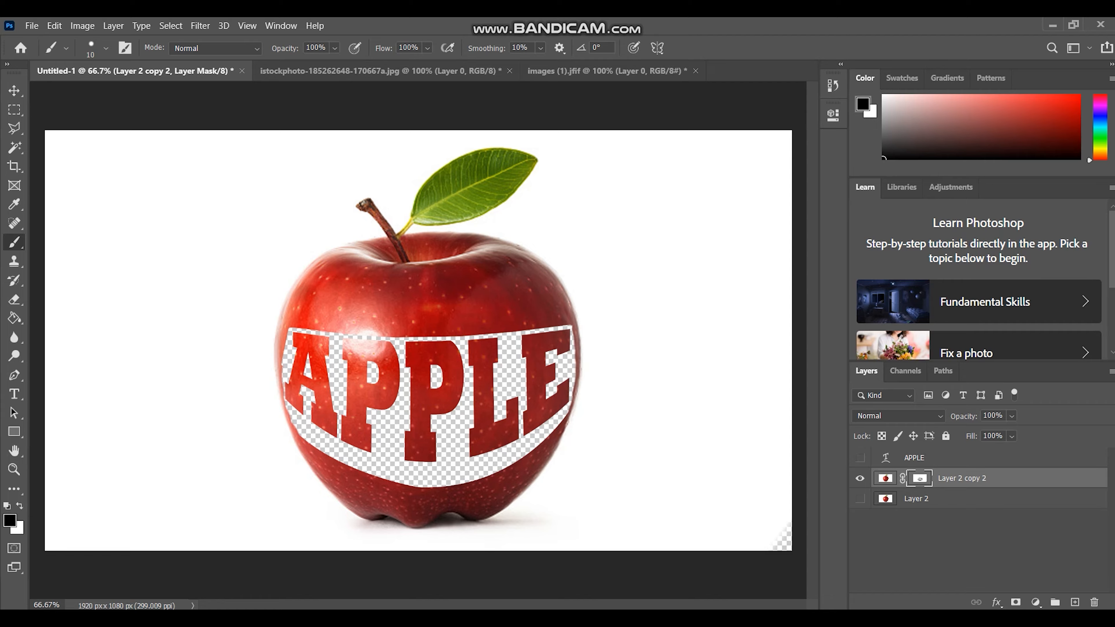
pyautogui.press('v')
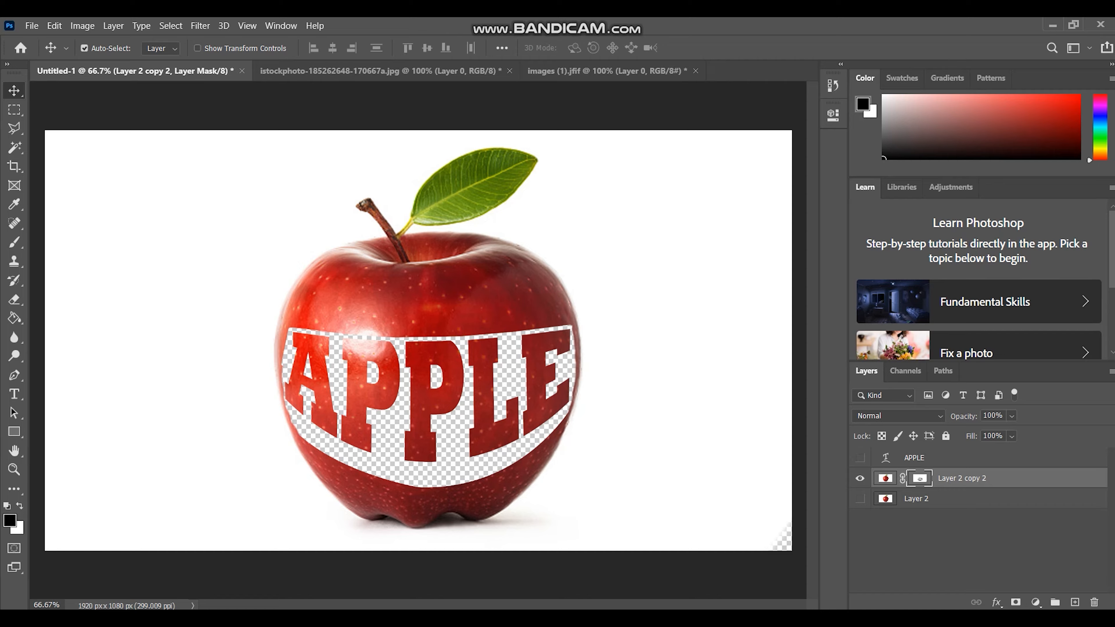
# Bring the halved apple from images (1).jfif into Untitled-1, scale it to 315.20% and rotate it -19.88° over the lettering
pyautogui.click(605, 71)
pyautogui.moveTo(400, 310); pyautogui.dragTo(456, 413)
pyautogui.hotkey('ctrl', 't')
pyautogui.moveTo(481, 360); pyautogui.dragTo(537, 85)
pyautogui.moveTo(323, 185); pyautogui.dragTo(299, 259)
pyautogui.moveTo(647, 358); pyautogui.dragTo(545, 420)
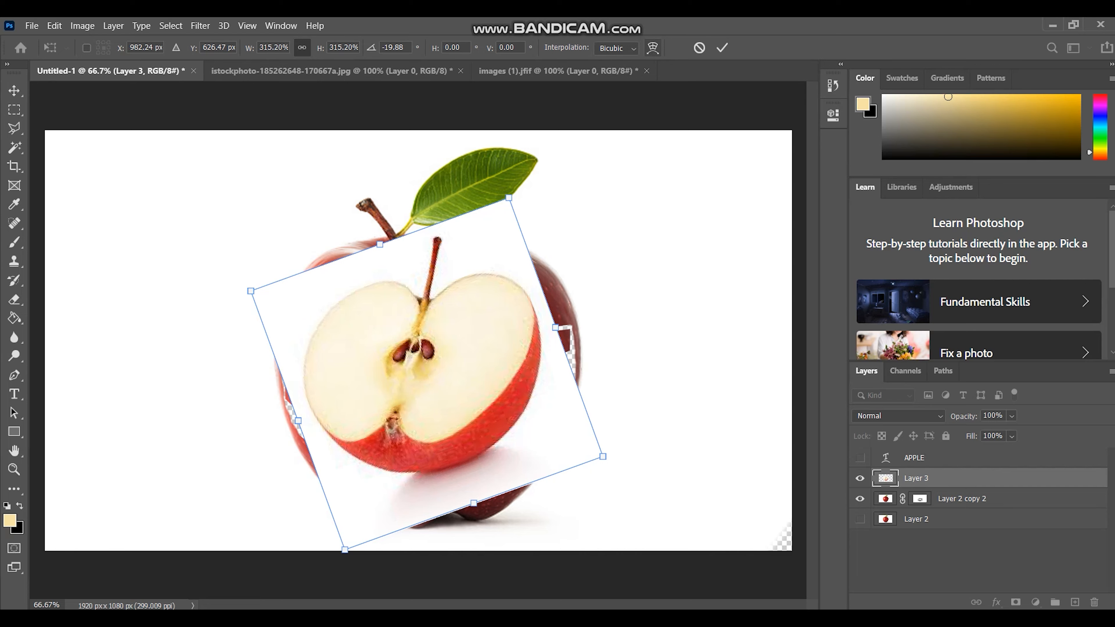
# Warp the halved apple on Layer 3, widening its flesh to fill the lettering band and shifting its core
pyautogui.click(652, 47)
pyautogui.moveTo(479, 395); pyautogui.dragTo(499, 434)
pyautogui.moveTo(578, 381); pyautogui.dragTo(602, 352)
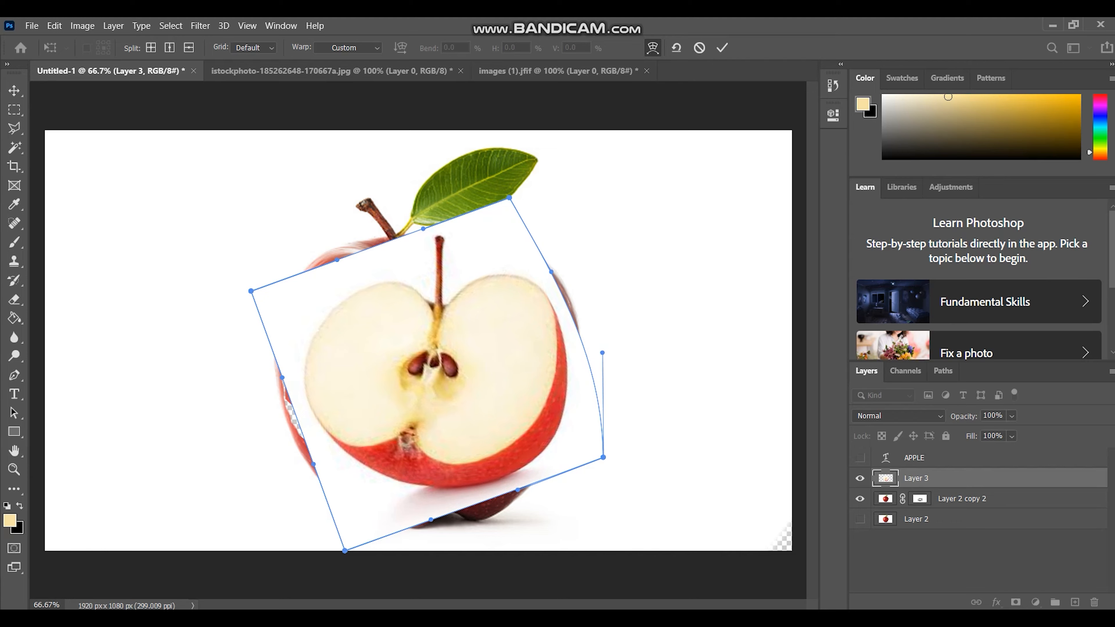
pyautogui.moveTo(408, 443); pyautogui.dragTo(332, 479)
pyautogui.moveTo(369, 329); pyautogui.dragTo(351, 299)
pyautogui.moveTo(421, 387); pyautogui.dragTo(432, 375)
pyautogui.press('Return')
# Place the halved-apple layer beneath Layer 2 copy 2, nudge it behind the lettering and scale it to 108.26%
pyautogui.moveTo(916, 479); pyautogui.dragTo(916, 505)
pyautogui.moveTo(457, 424)
pyautogui.mouseDown()
pyautogui.moveTo(464, 440)
pyautogui.moveTo(445, 432)
pyautogui.mouseUp()
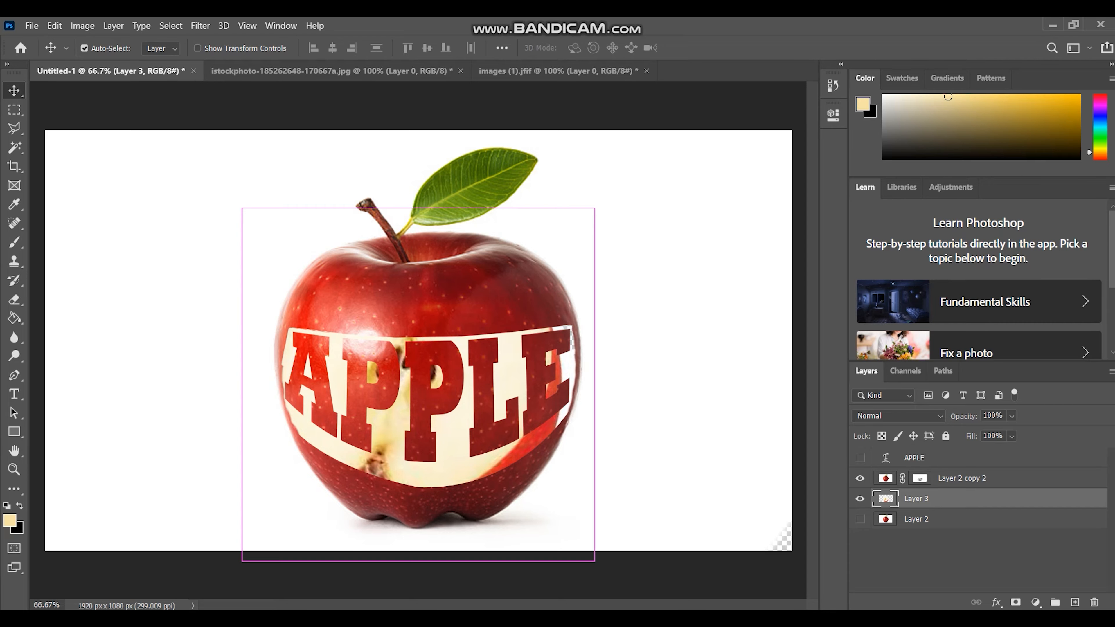
pyautogui.hotkey('ctrl', 't')
pyautogui.moveTo(594, 560); pyautogui.dragTo(623, 590)
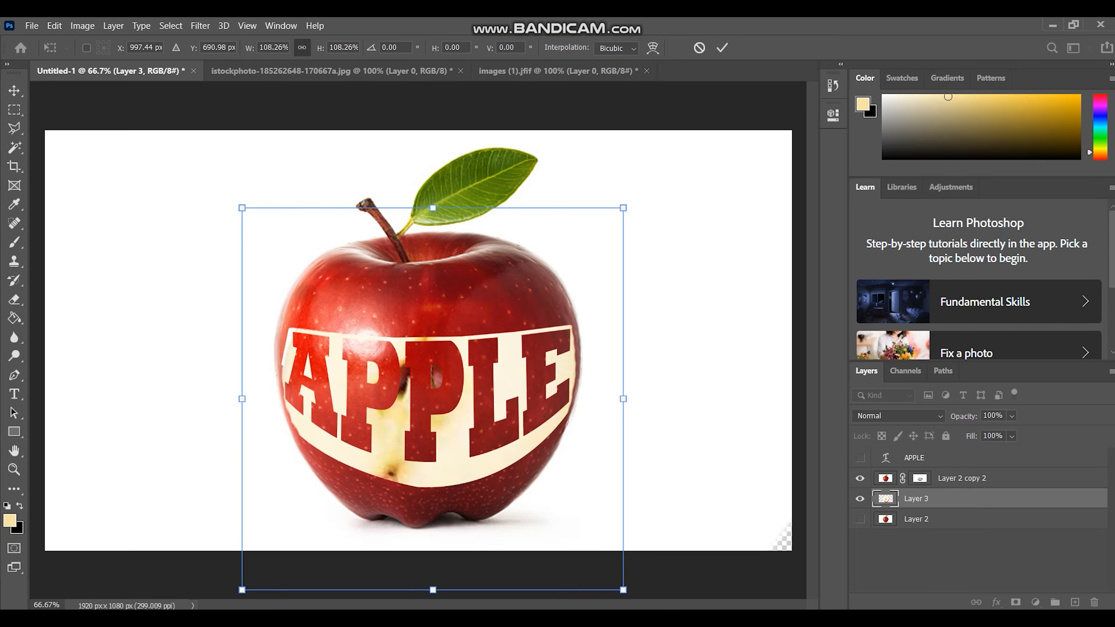
# Warp the halved apple again, pulling its core and seeds downward behind the middle letters
pyautogui.click(653, 48)
pyautogui.moveTo(406, 386); pyautogui.dragTo(399, 415)
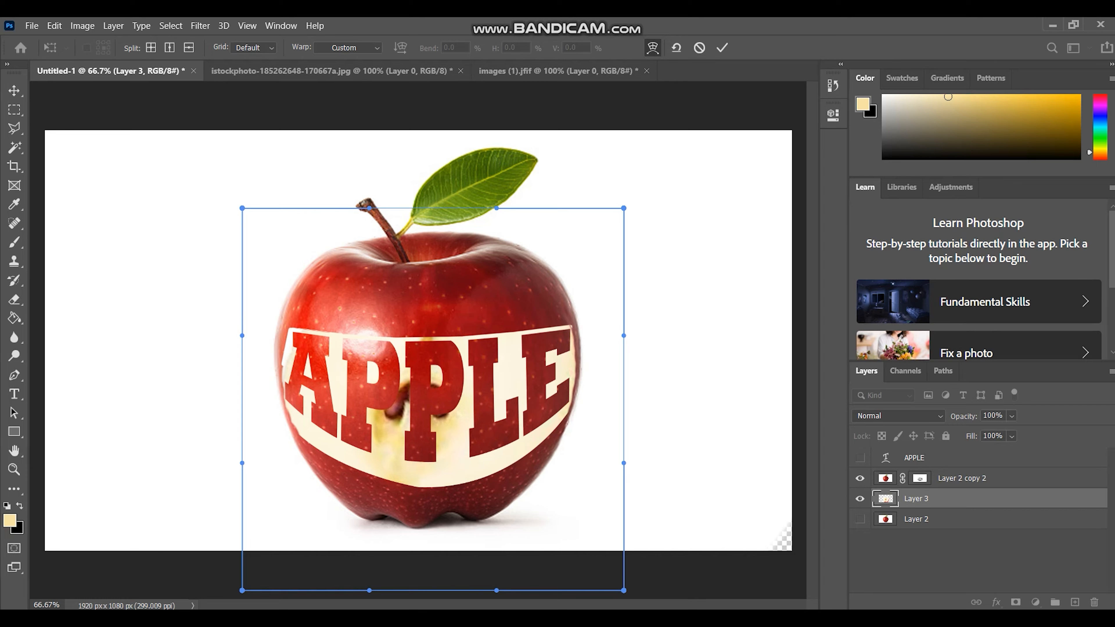
pyautogui.press('Return')
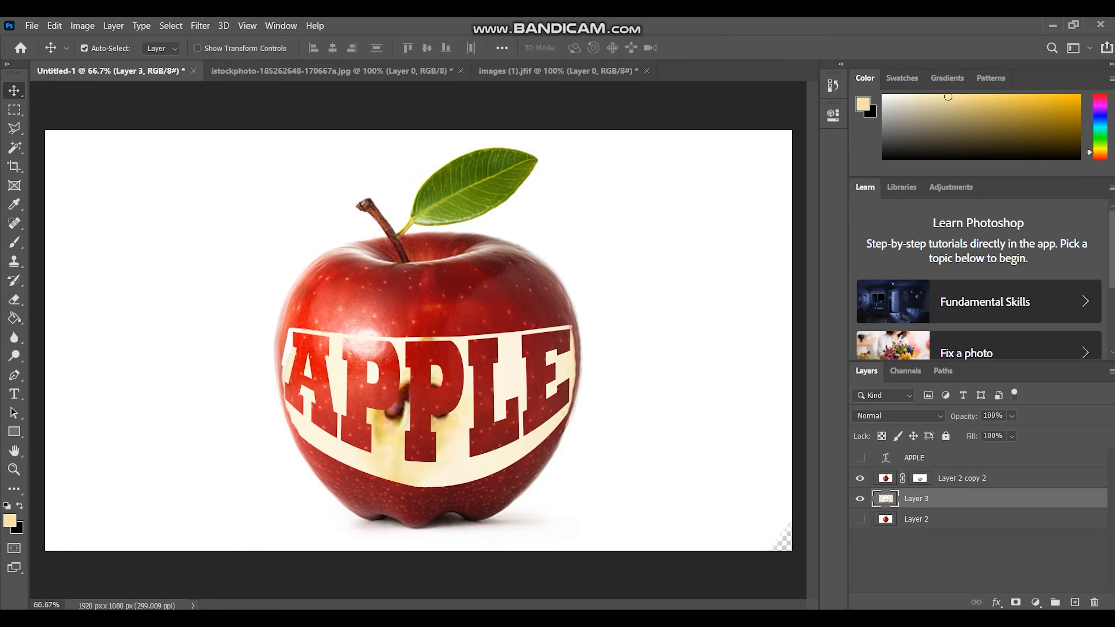
# Add a drop shadow to Layer 2 copy 2 with a 39° angle and a 16 px distance
pyautogui.click(919, 478)
pyautogui.click(997, 602)
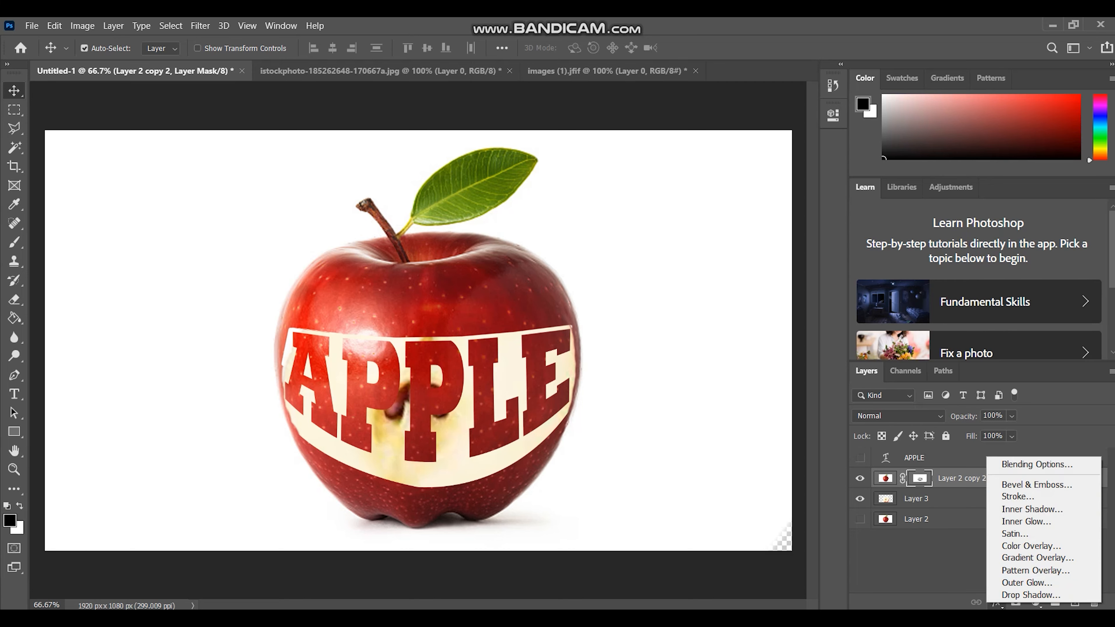
pyautogui.click(1037, 464)
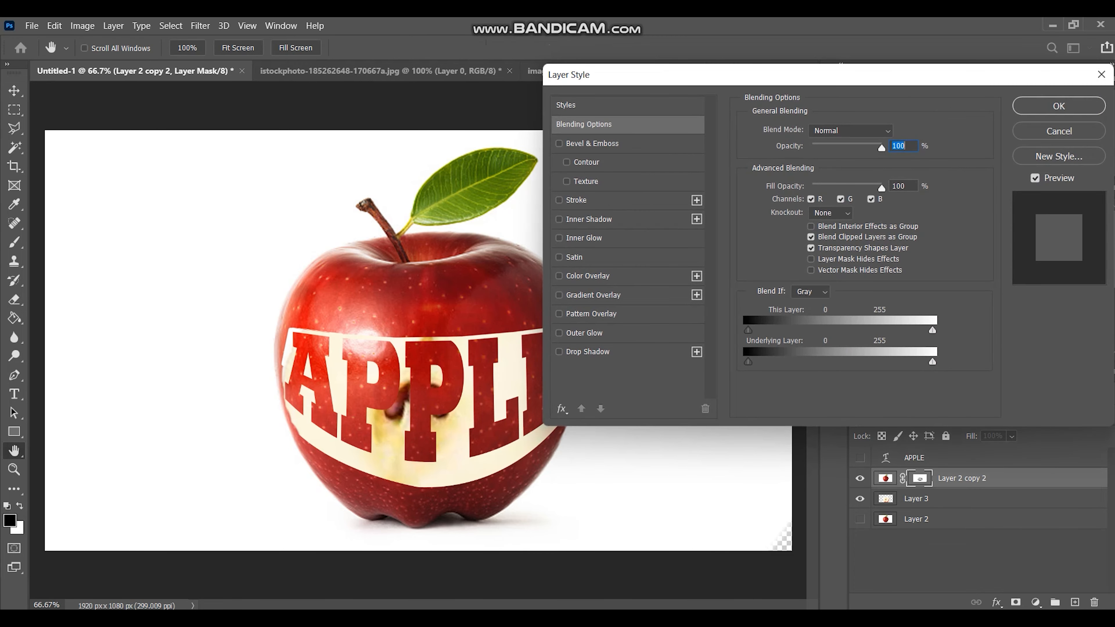
pyautogui.click(588, 352)
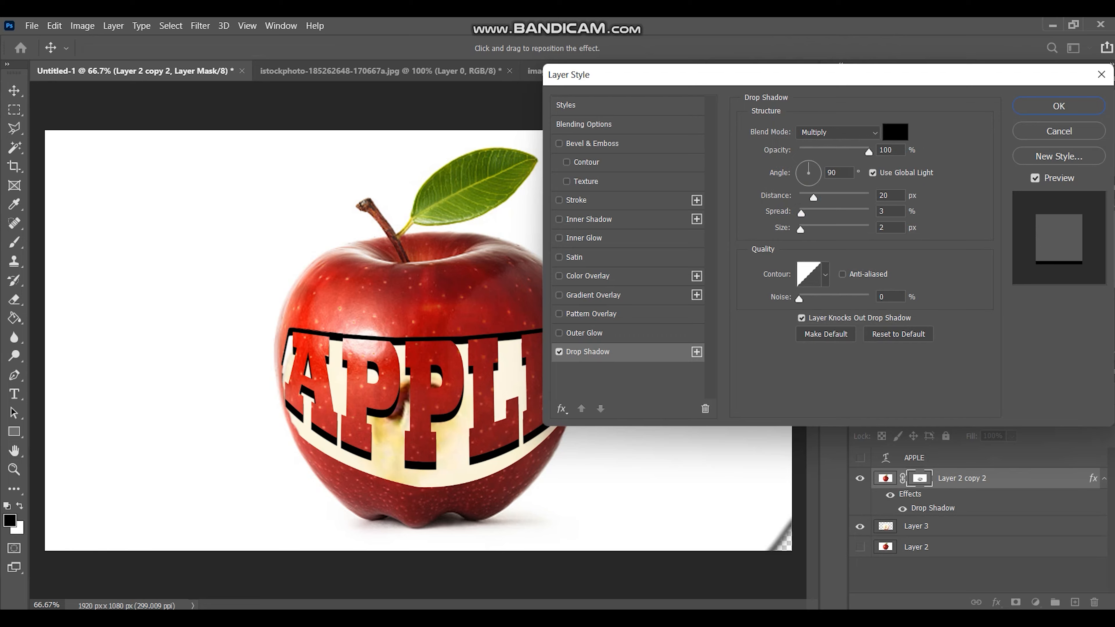
pyautogui.click(815, 165)
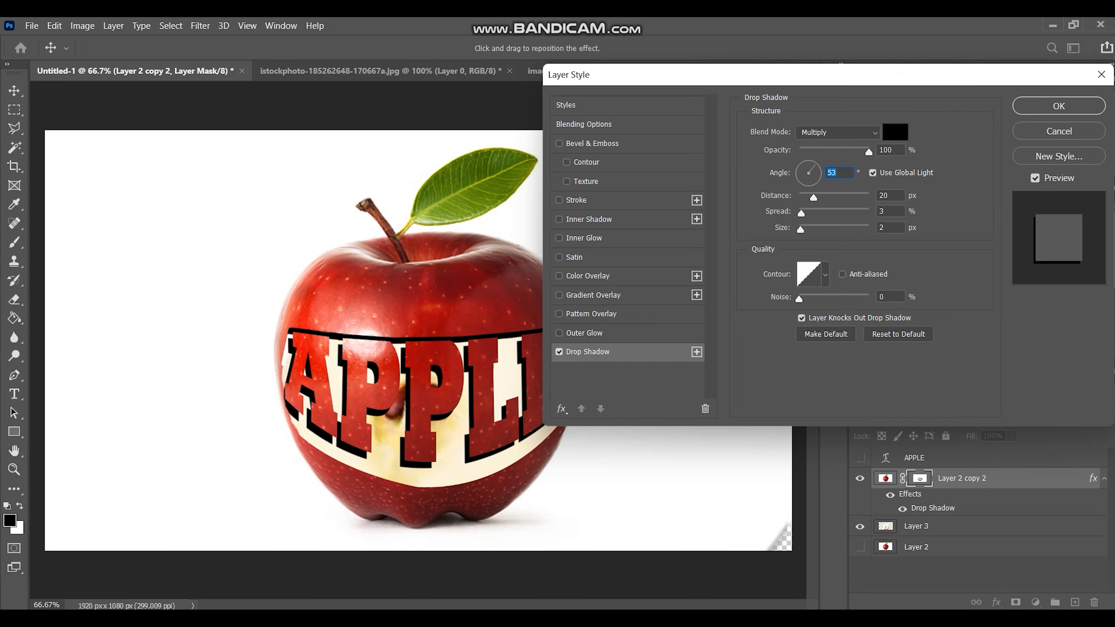
pyautogui.click(800, 167)
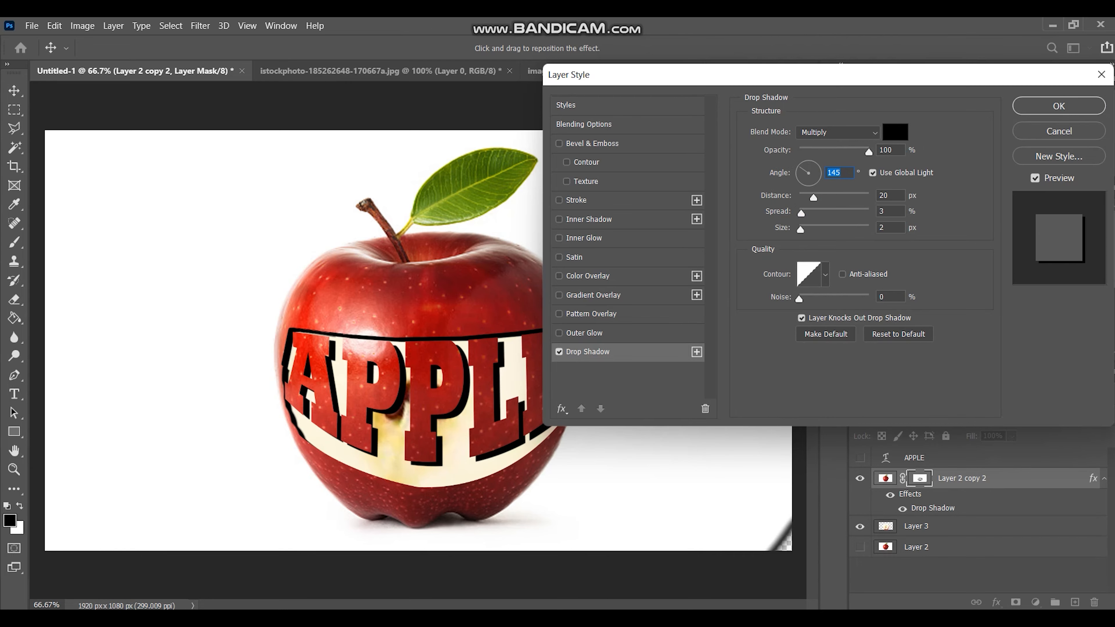
pyautogui.click(806, 162)
pyautogui.click(817, 166)
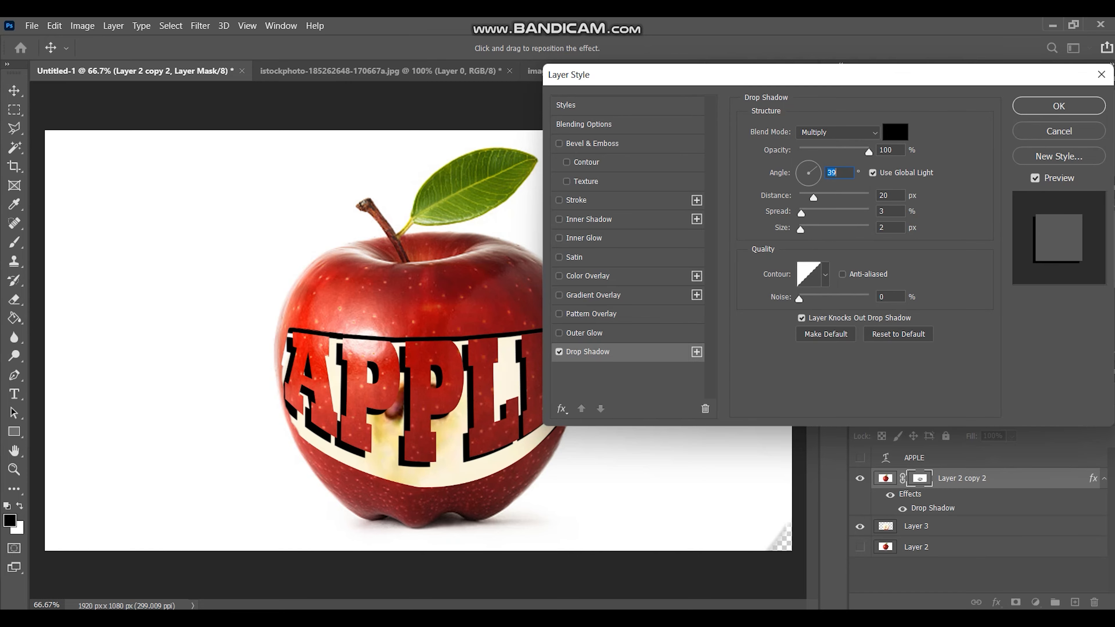
pyautogui.moveTo(814, 197); pyautogui.dragTo(811, 197)
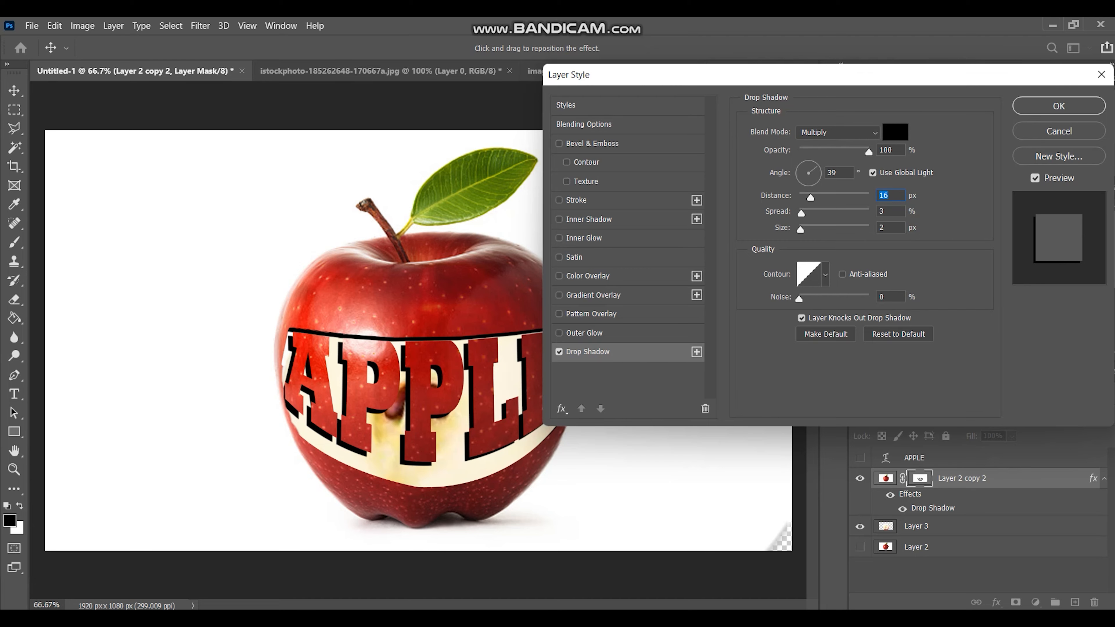
# Change the drop shadow color to light yellow, f6d784
pyautogui.click(895, 132)
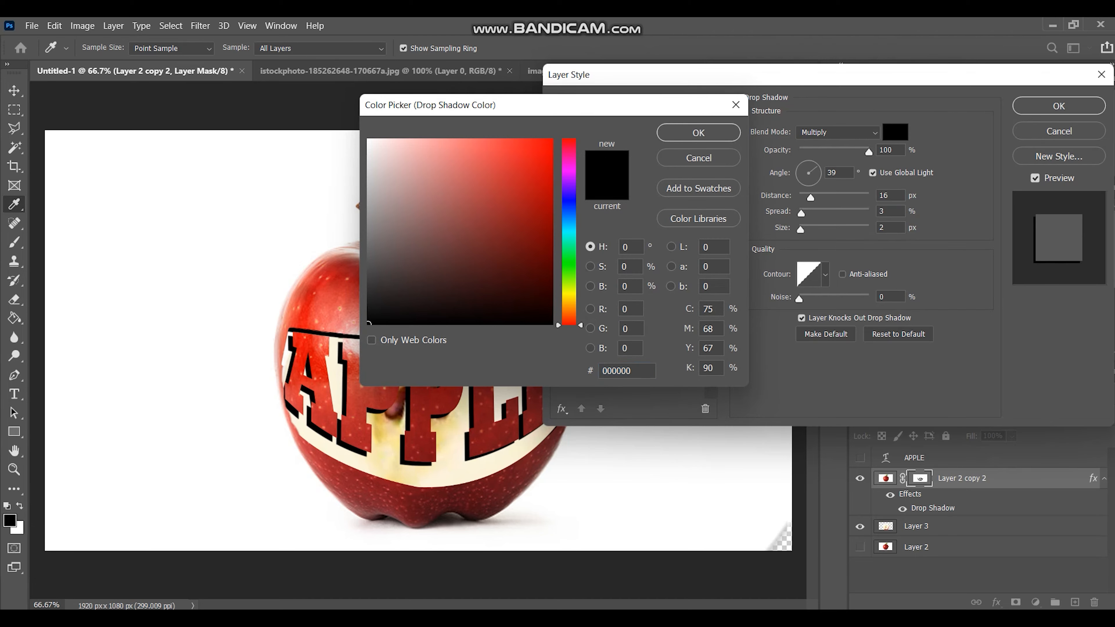
pyautogui.moveTo(570, 104); pyautogui.dragTo(796, 134)
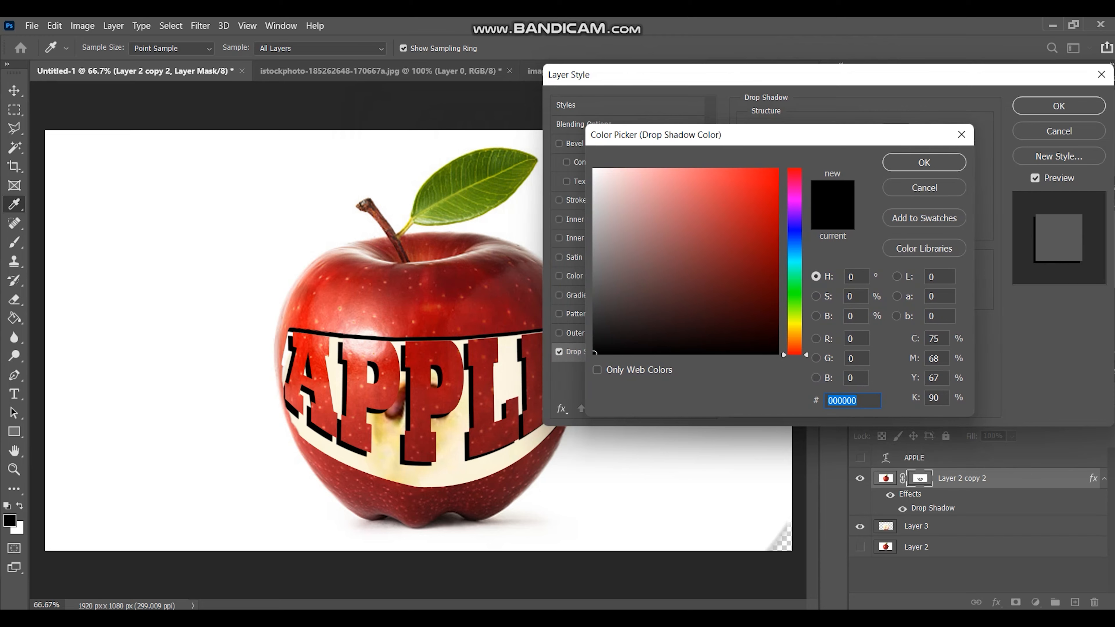
pyautogui.moveTo(794, 325); pyautogui.dragTo(794, 337)
pyautogui.click(639, 171)
pyautogui.moveTo(639, 171); pyautogui.dragTo(679, 176)
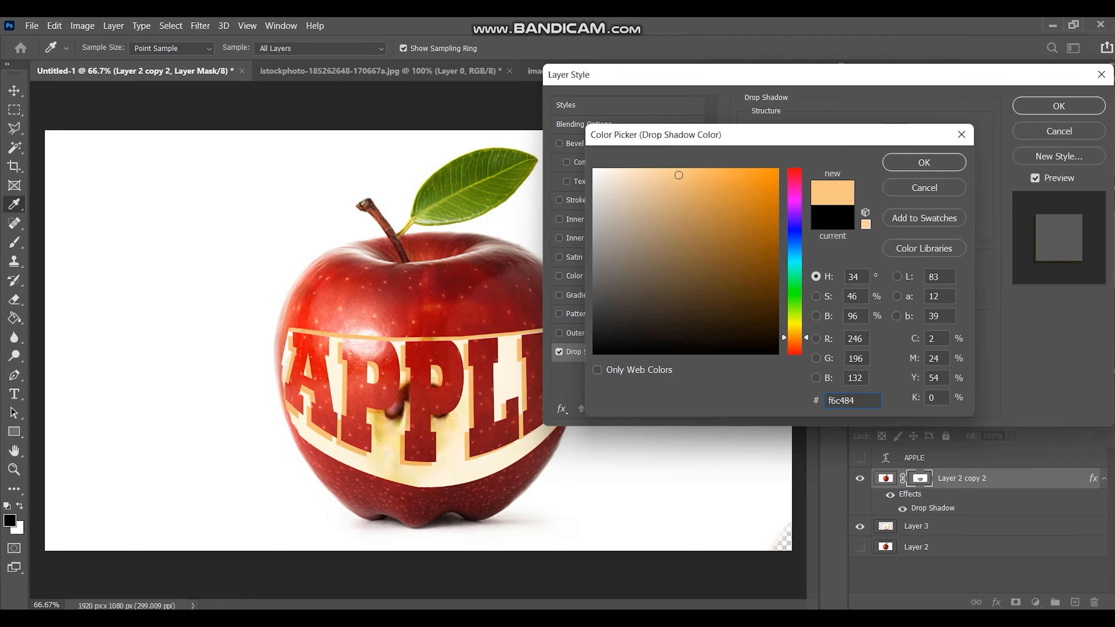
pyautogui.moveTo(794, 338); pyautogui.dragTo(794, 332)
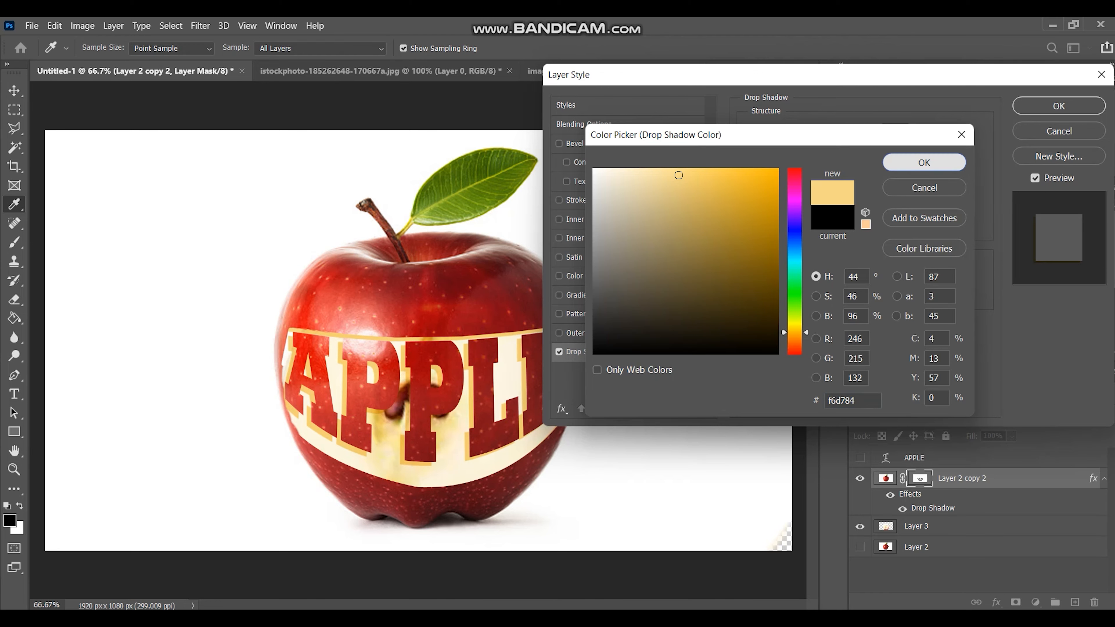
pyautogui.click(924, 162)
# Try the Normal blend mode on the drop shadow and set it back to Multiply
pyautogui.click(836, 132)
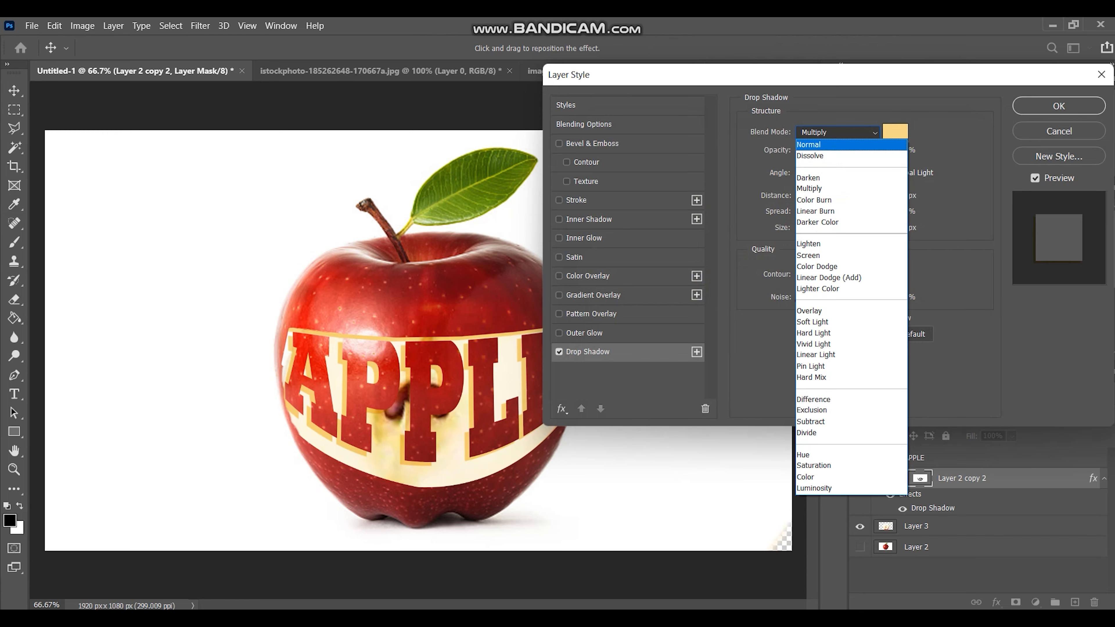
pyautogui.click(834, 142)
pyautogui.click(836, 132)
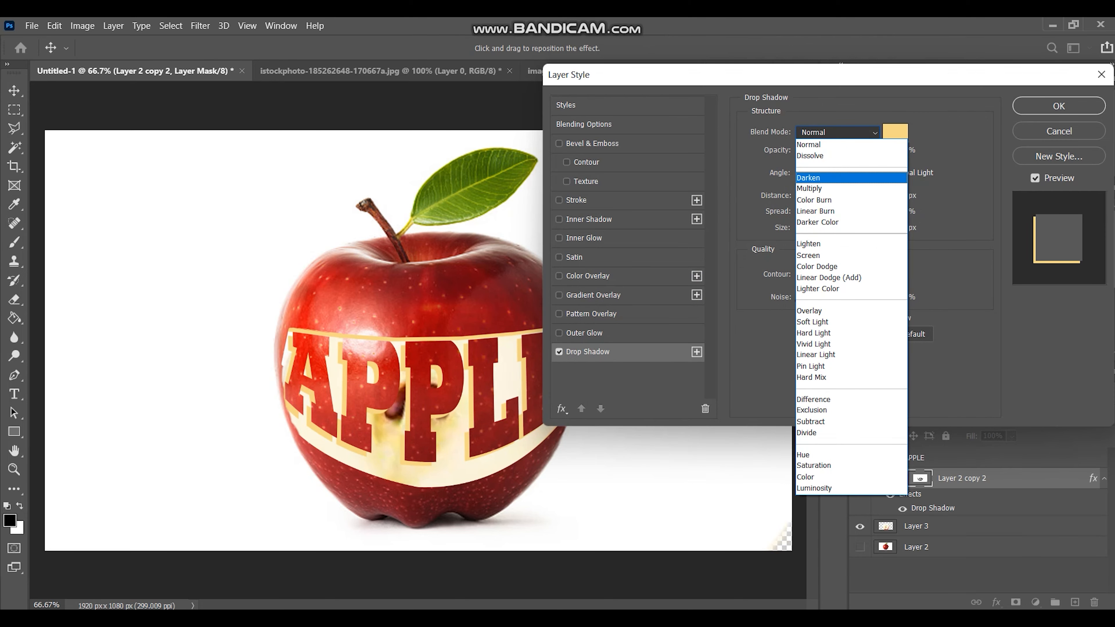
pyautogui.click(821, 174)
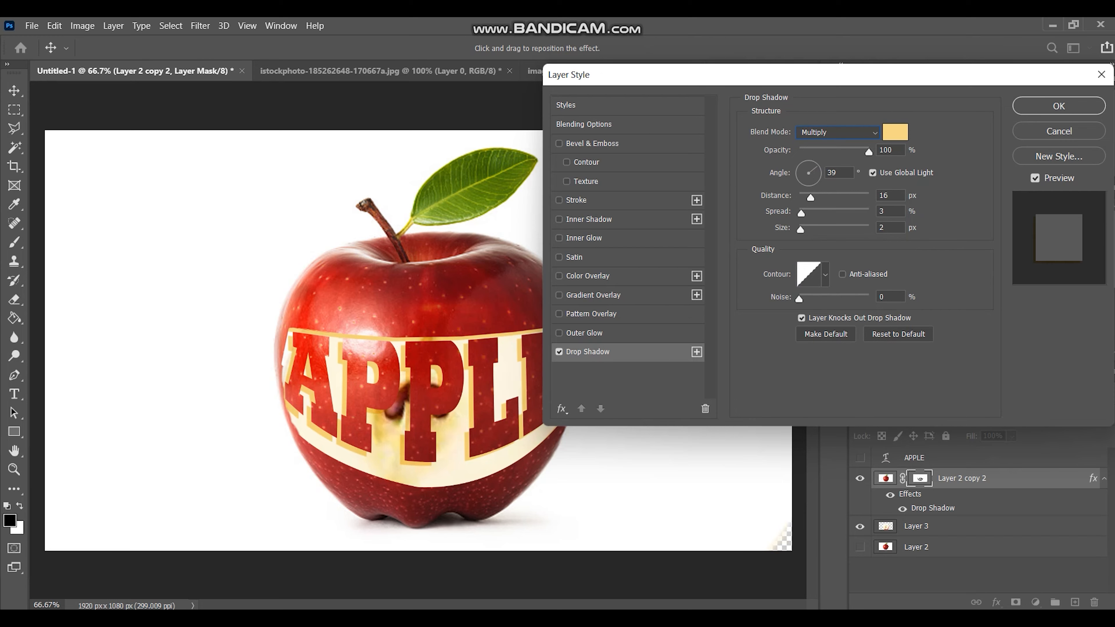
# Deepen the drop shadow color to a golden yellow, about ecc869
pyautogui.click(895, 132)
pyautogui.click(696, 183)
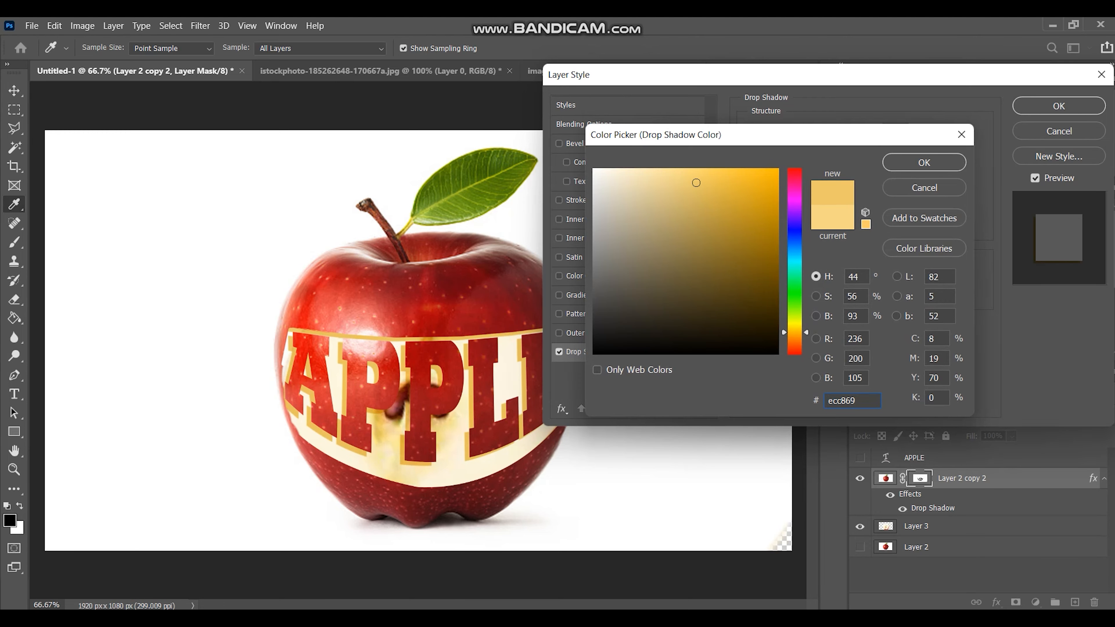
pyautogui.click(924, 162)
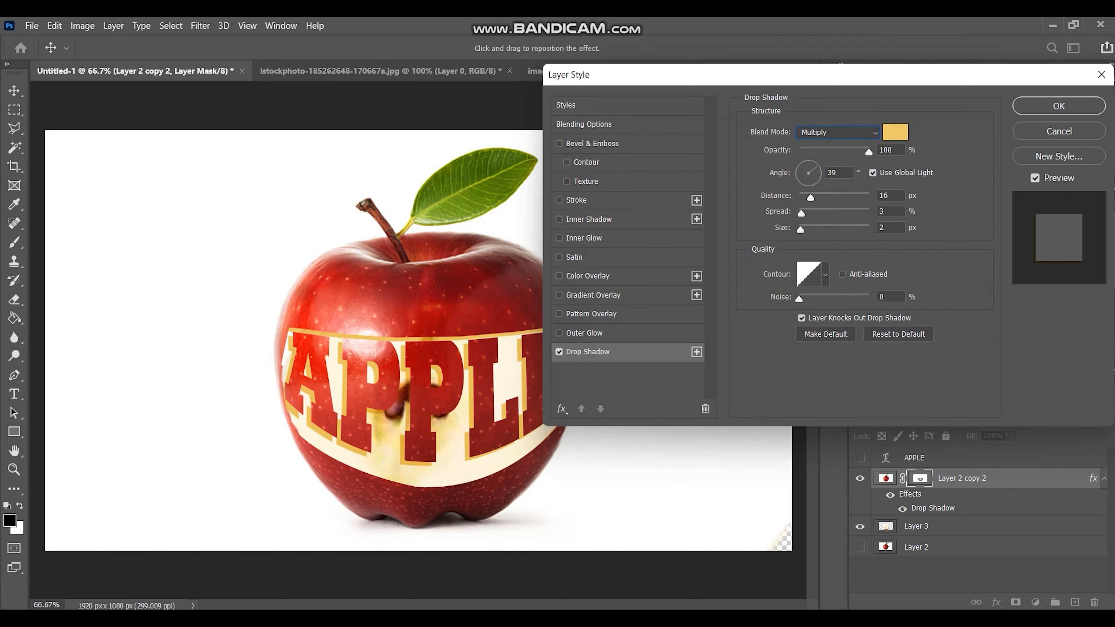
# Set the drop shadow's angle to 146°, distance to 14 px, spread to 0% and size to 8 px, and apply the style
pyautogui.click(806, 163)
pyautogui.click(799, 167)
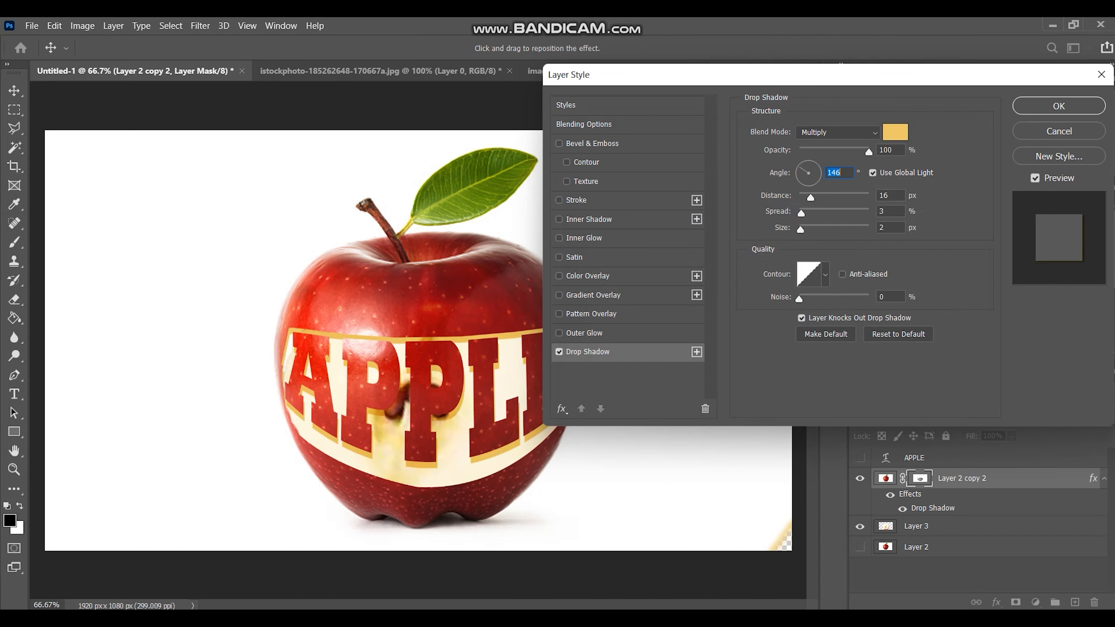
pyautogui.moveTo(810, 198); pyautogui.dragTo(805, 228)
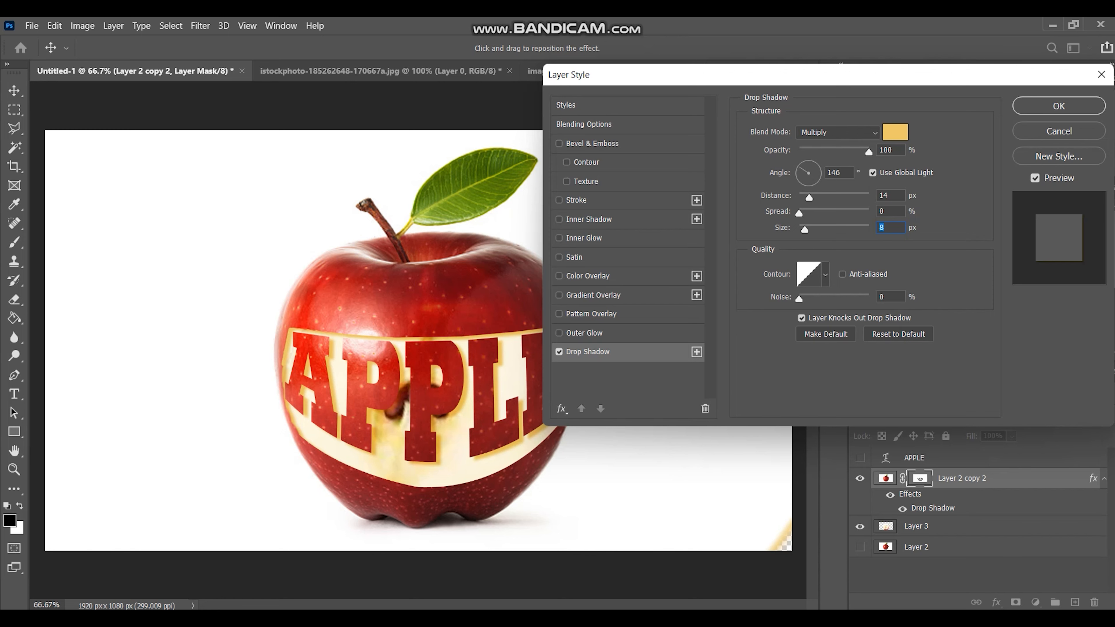
pyautogui.click(1059, 106)
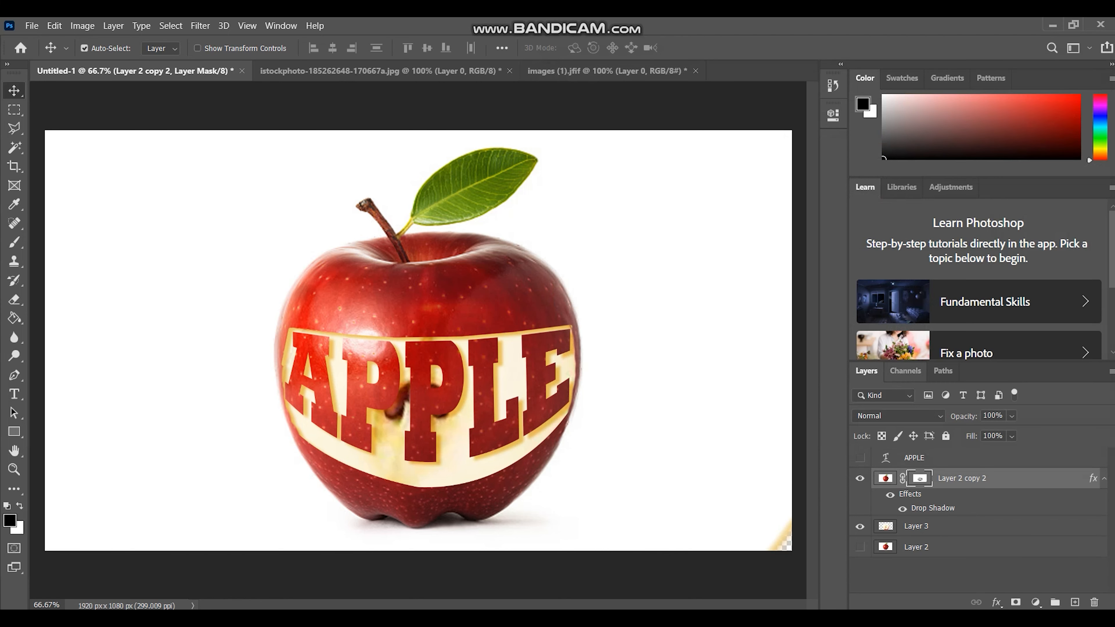
pyautogui.click(727, 584)
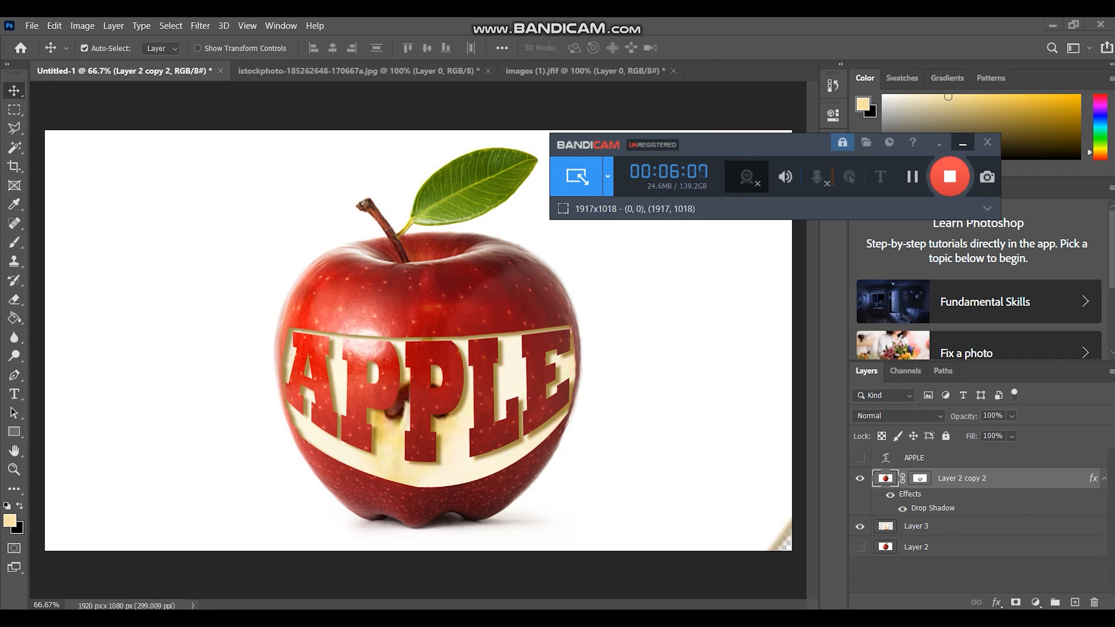
pyautogui.click(961, 142)
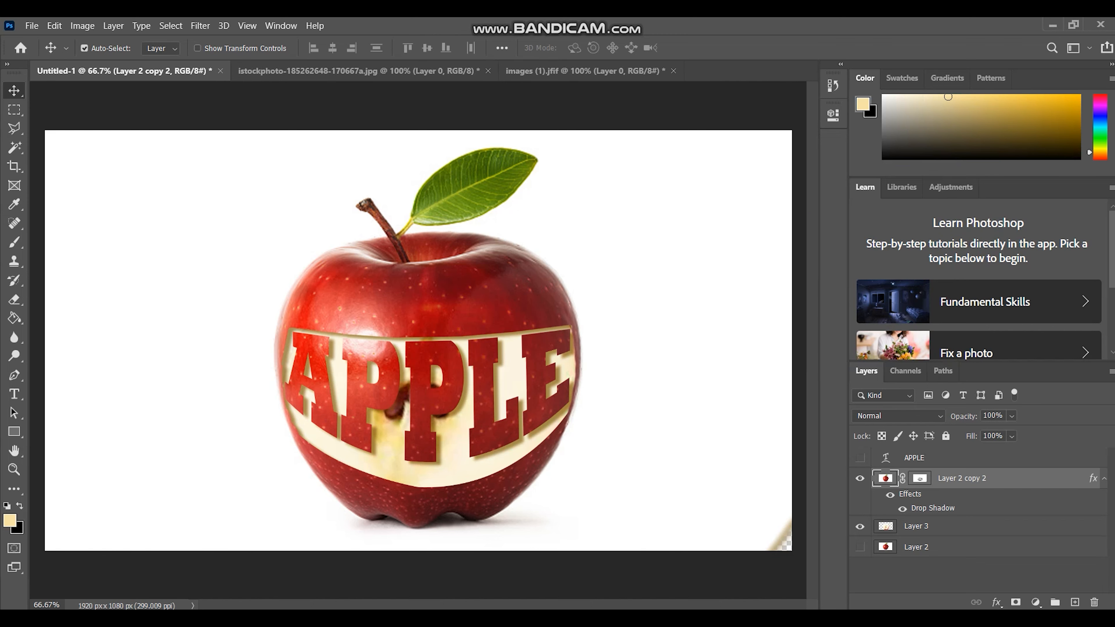
pyautogui.click(962, 526)
pyautogui.click(995, 602)
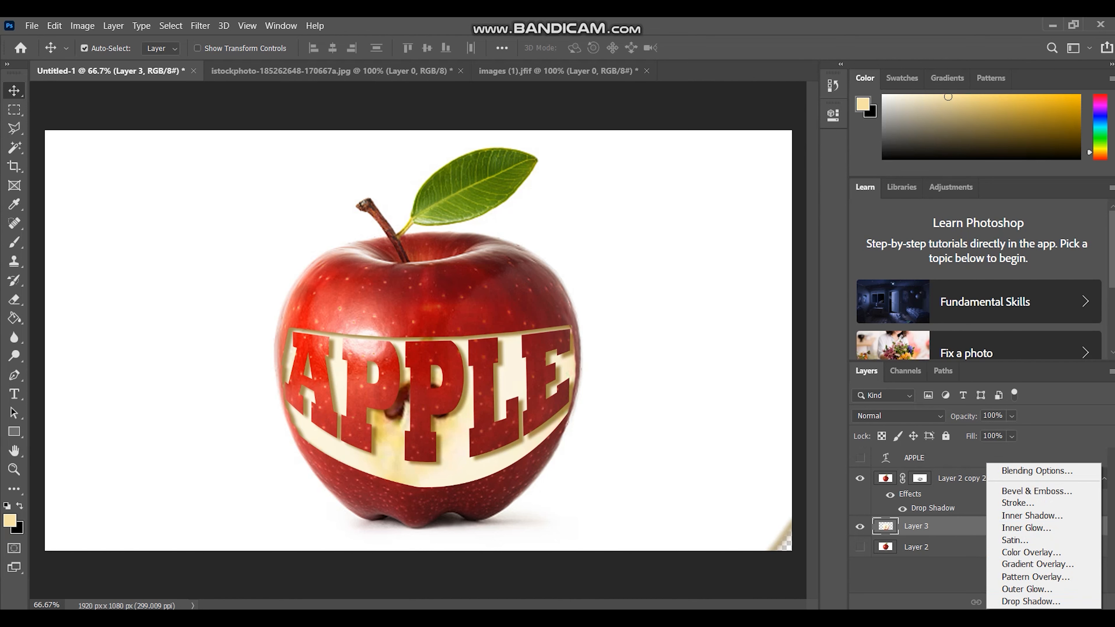
pyautogui.click(1036, 470)
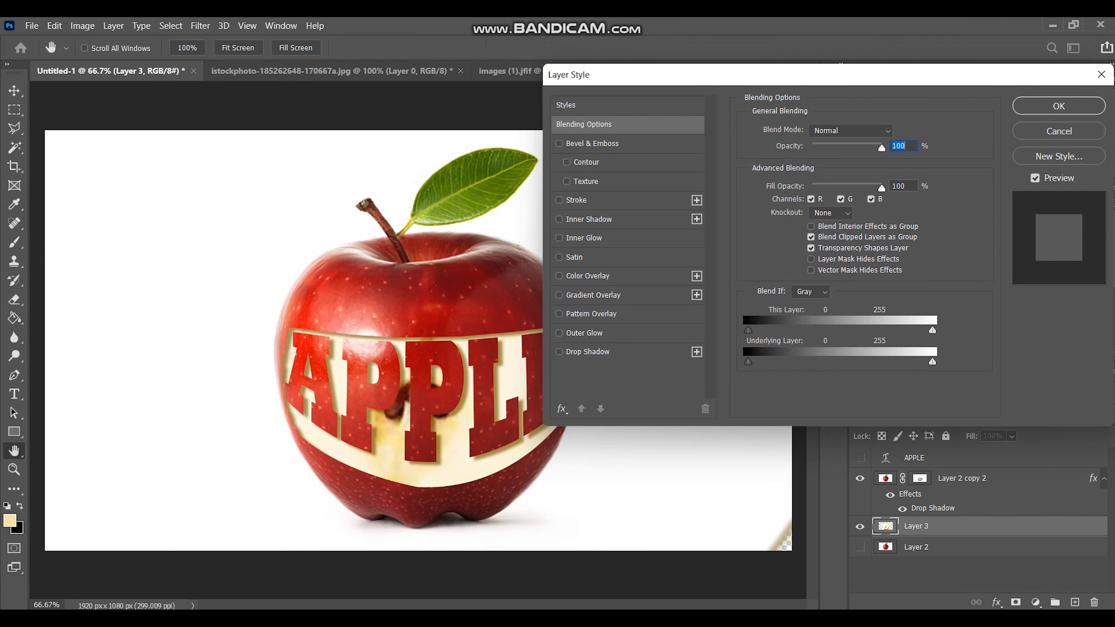
pyautogui.click(1059, 131)
pyautogui.click(996, 602)
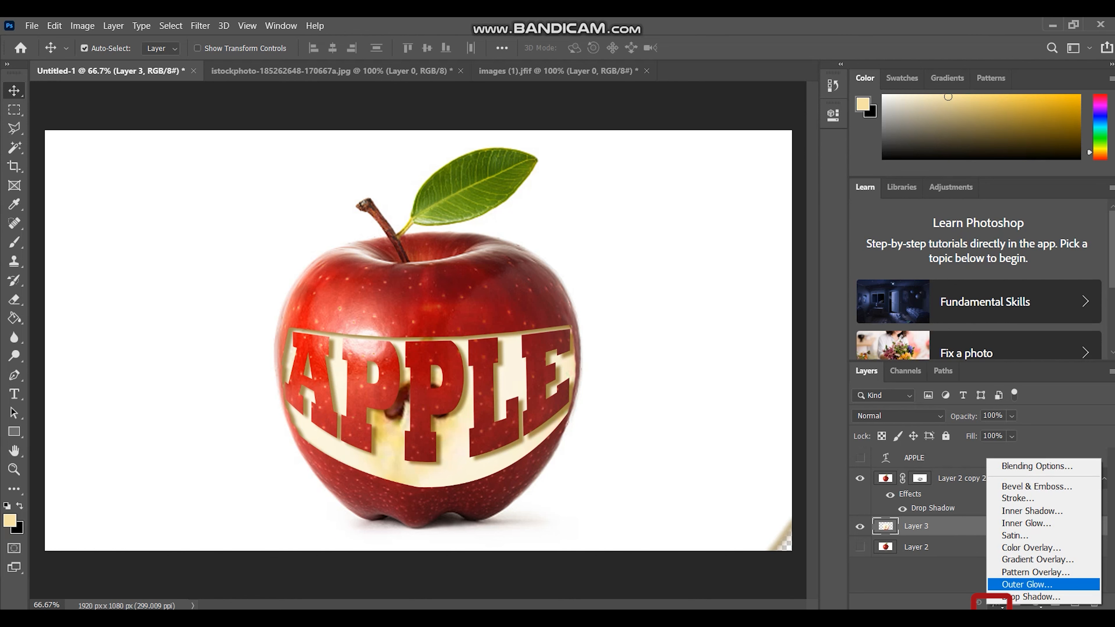
pyautogui.press('Escape')
# Add an Exposure adjustment directly above the halved-apple Layer 3 with Offset +0.0250 and Gamma Correction 0.88
pyautogui.click(1036, 602)
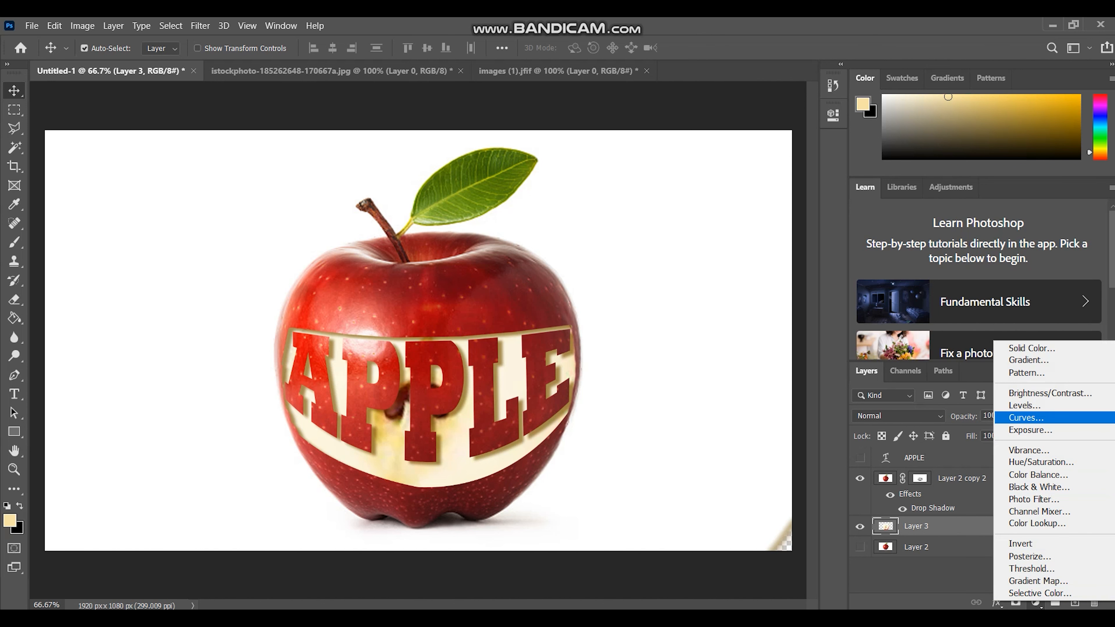
pyautogui.click(1030, 430)
pyautogui.moveTo(709, 194)
pyautogui.mouseDown()
pyautogui.moveTo(692, 193)
pyautogui.moveTo(709, 194)
pyautogui.moveTo(720, 250)
pyautogui.moveTo(710, 193)
pyautogui.mouseUp()
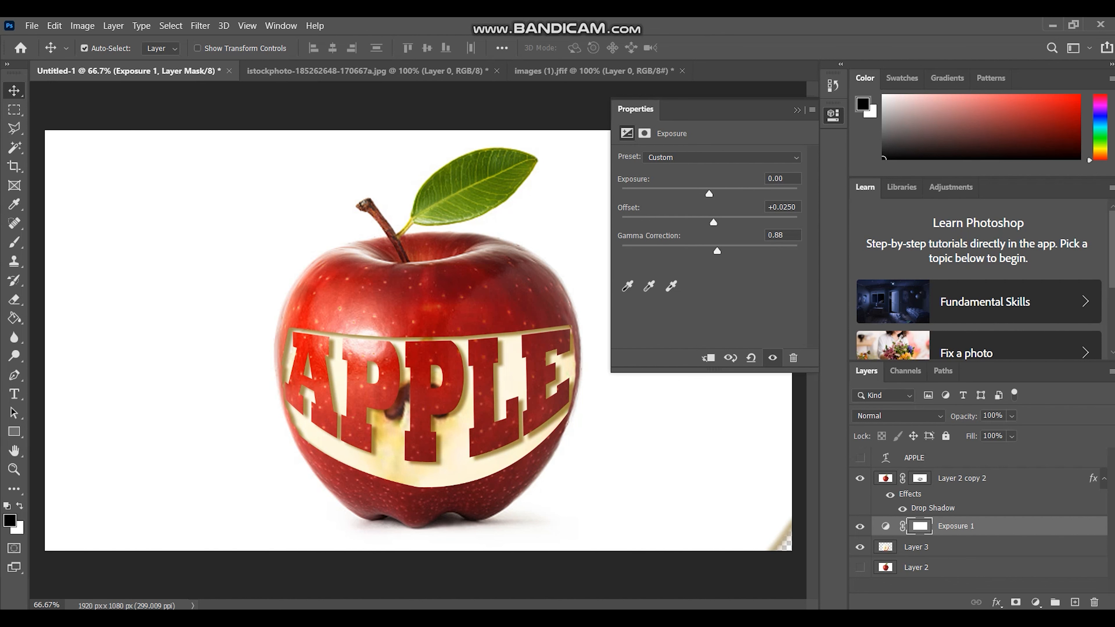
pyautogui.click(797, 110)
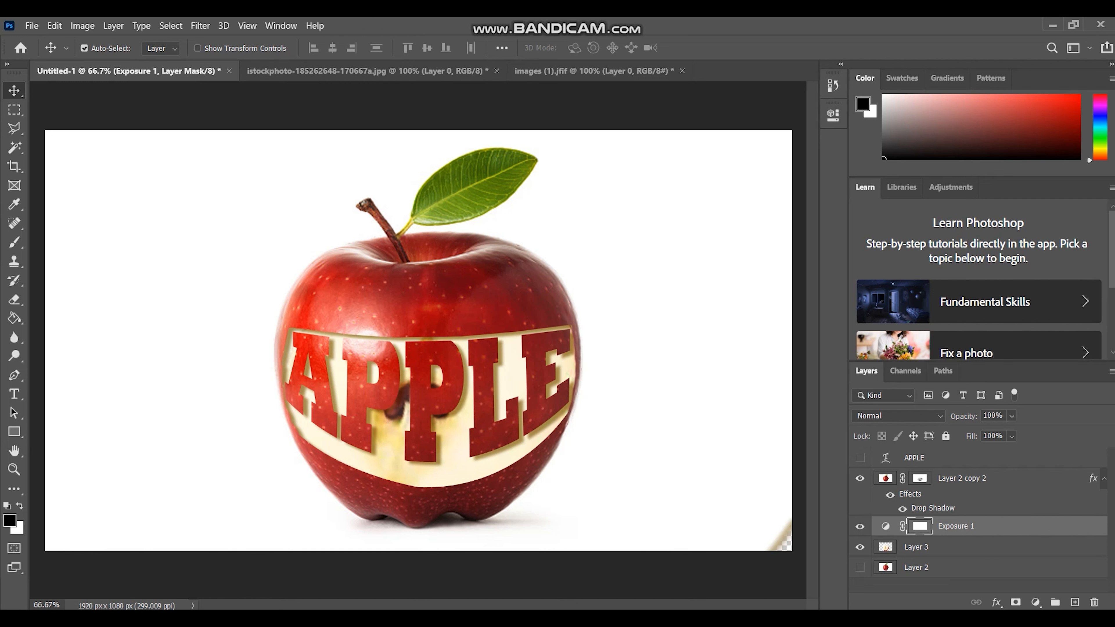
# Select the layer mask of Layer 2 copy 2 for editing
pyautogui.click(961, 478)
pyautogui.click(919, 477)
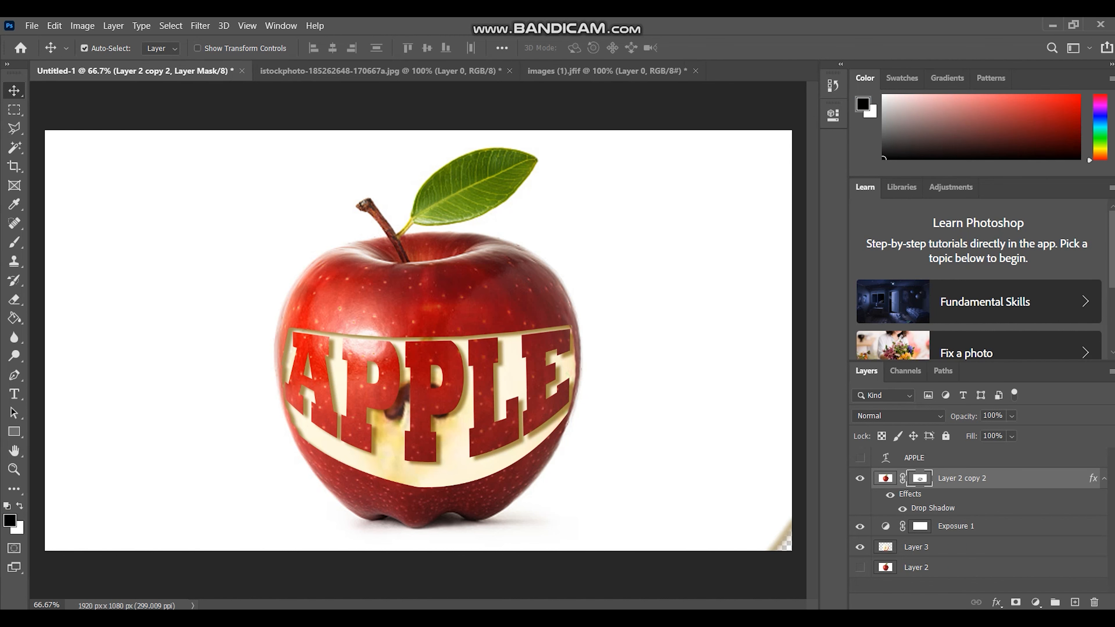